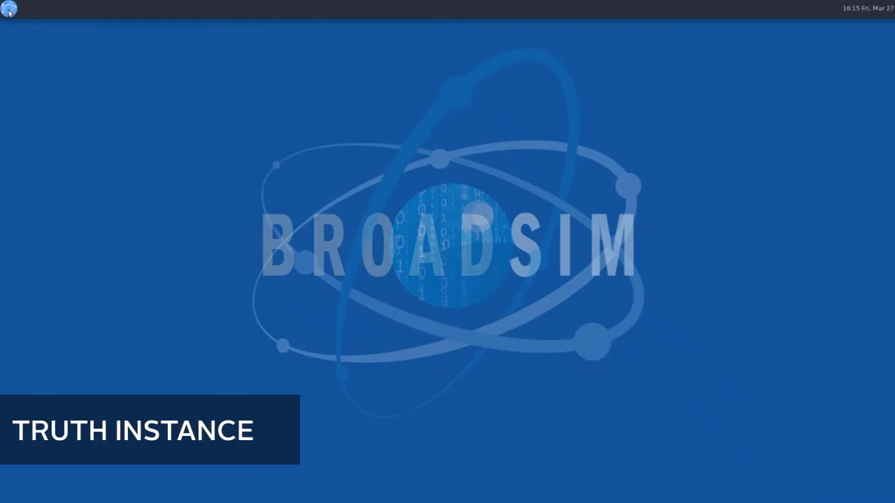
Launch Skydel and add a DTA-2115B output with four radios.
{"action": "left_click", "coordinate": [9, 10]}
{"action": "left_click", "coordinate": [18, 27]}
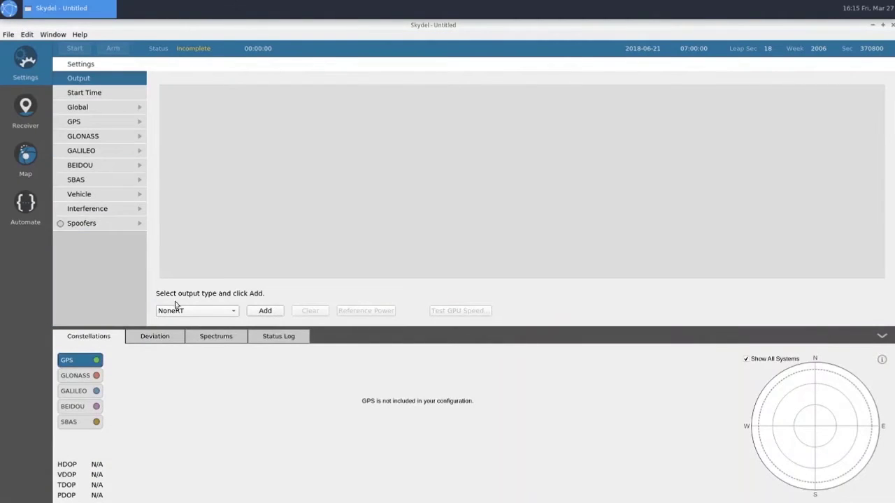
{"action": "left_click", "coordinate": [177, 310]}
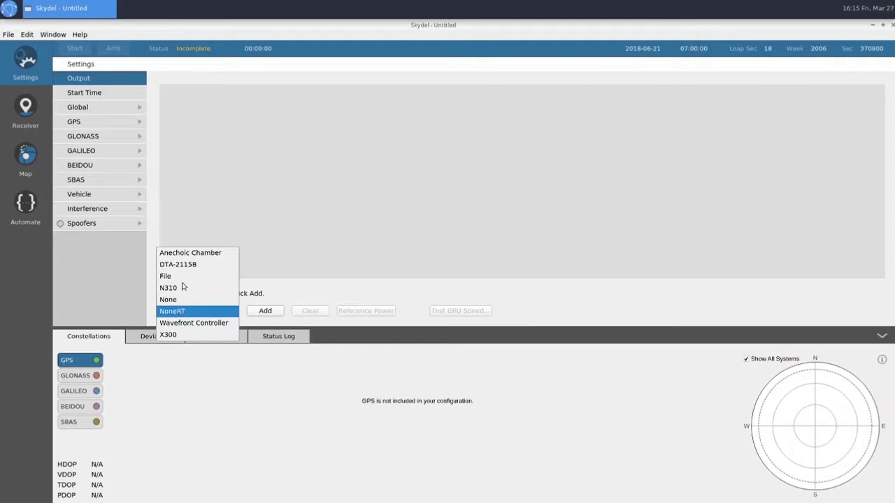
{"action": "left_click", "coordinate": [186, 265]}
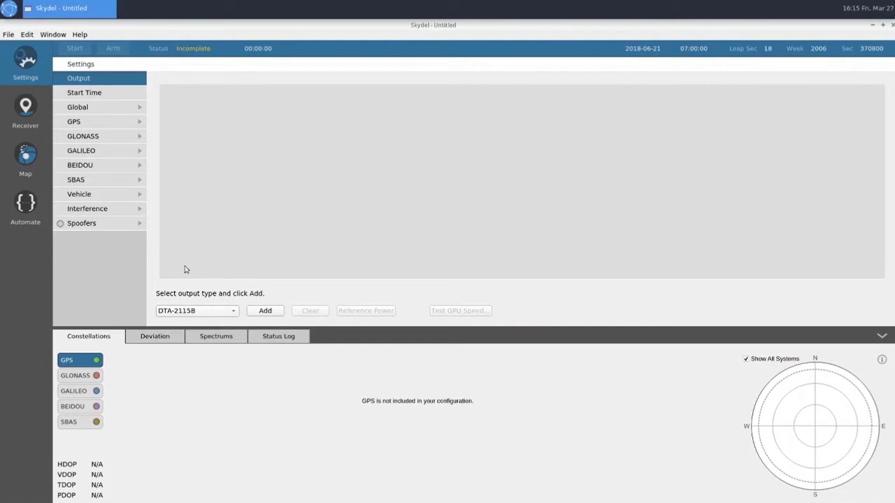
{"action": "left_click", "coordinate": [261, 311]}
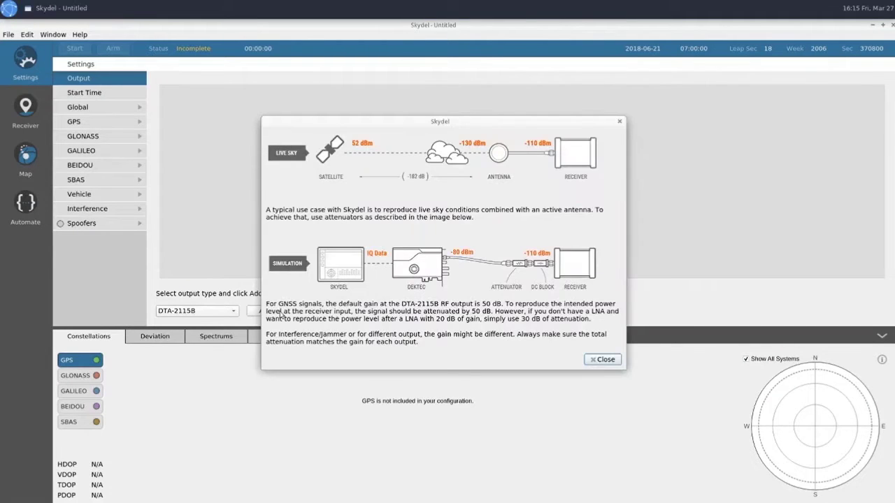
{"action": "left_click", "coordinate": [591, 362]}
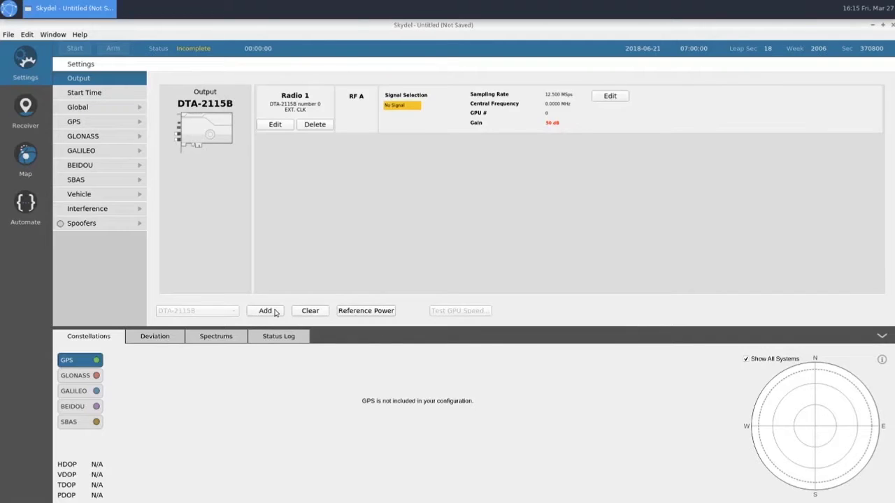
{"action": "left_click", "coordinate": [274, 311]}
{"action": "left_click", "coordinate": [275, 311]}
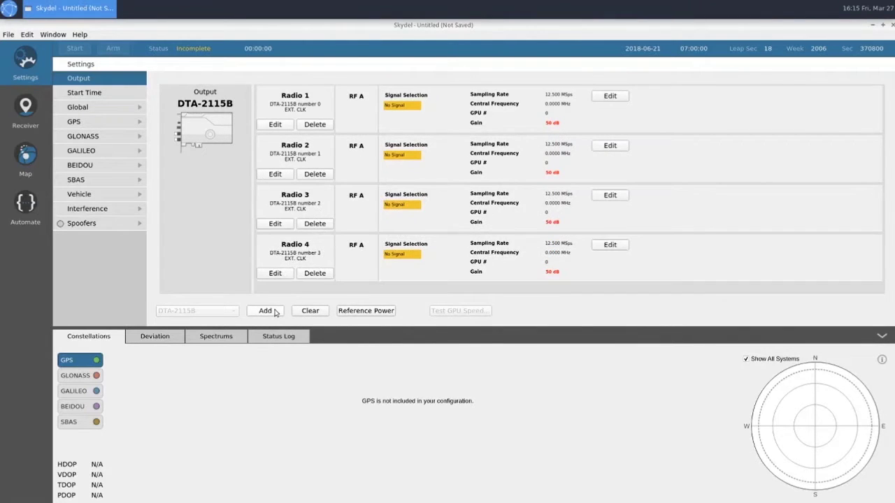
Set Radio 1 to transmit GPS L1 C/A and Galileo E1.
{"action": "left_click", "coordinate": [598, 98]}
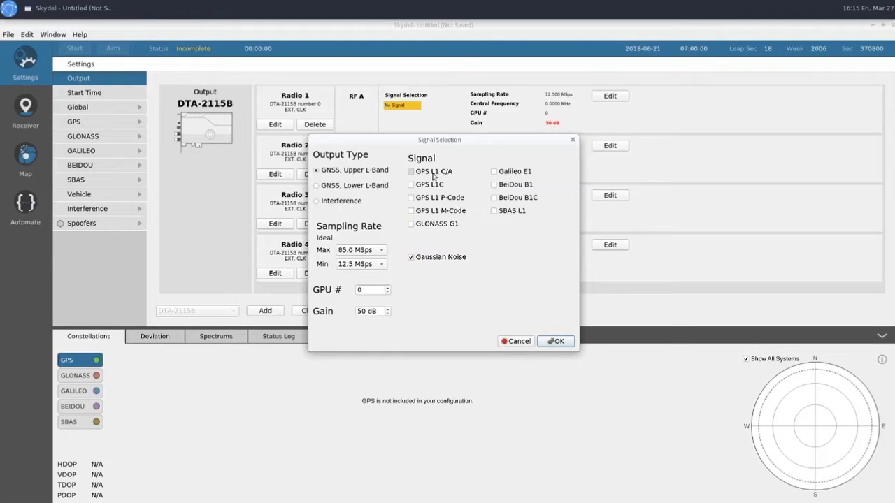
{"action": "left_click", "coordinate": [433, 176]}
{"action": "left_click", "coordinate": [557, 341]}
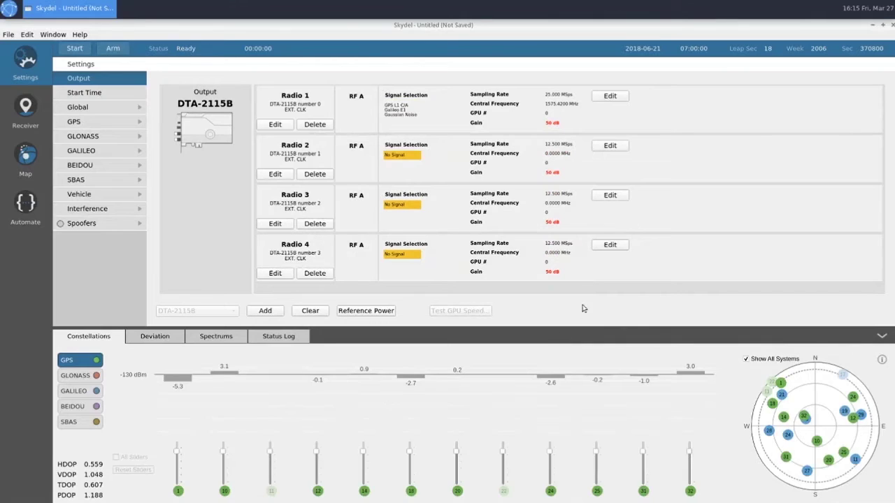
Make Radio 3 an interference output for GPS L1 C/A and Galileo E1.
{"action": "left_click", "coordinate": [612, 197]}
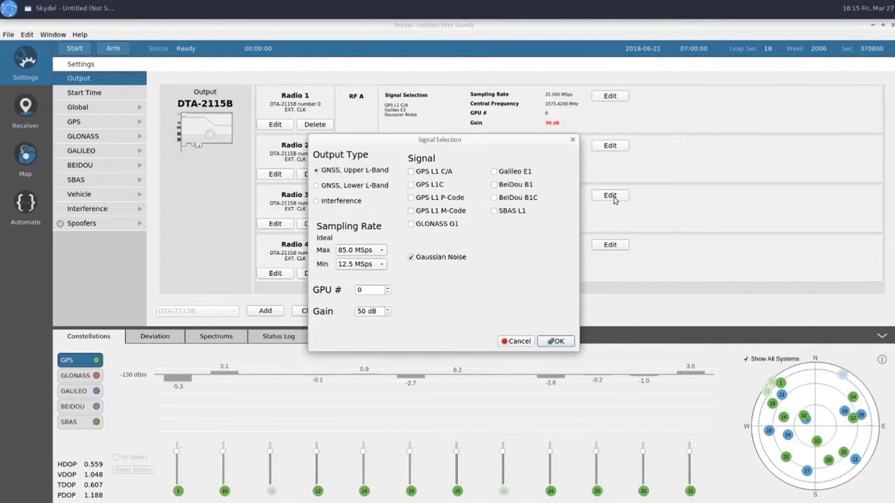
{"action": "left_click", "coordinate": [357, 203]}
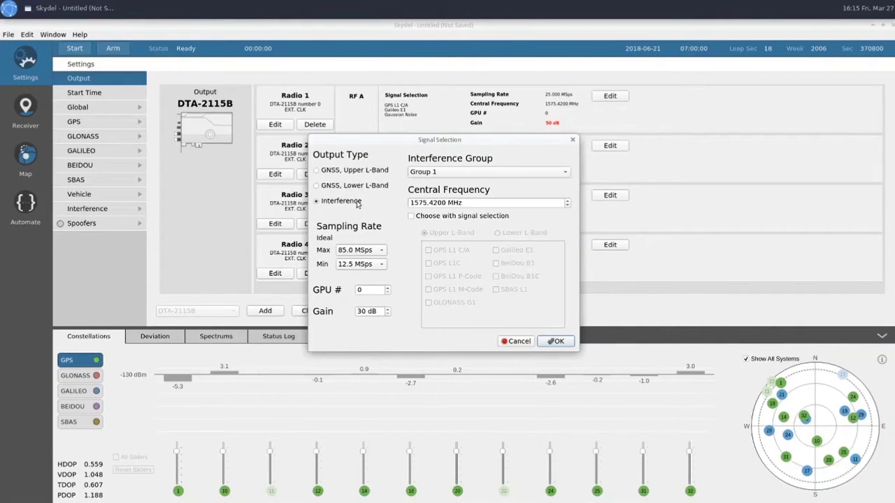
{"action": "left_click", "coordinate": [411, 216]}
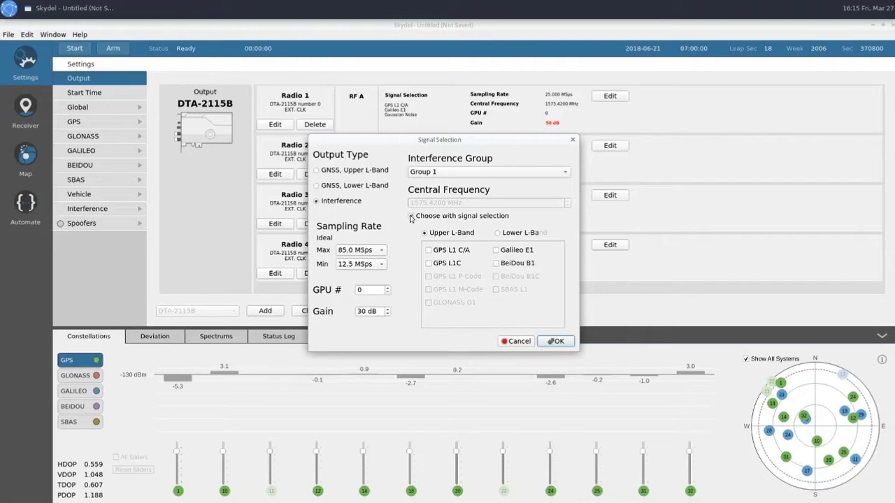
{"action": "left_click", "coordinate": [429, 250]}
{"action": "left_click", "coordinate": [496, 251]}
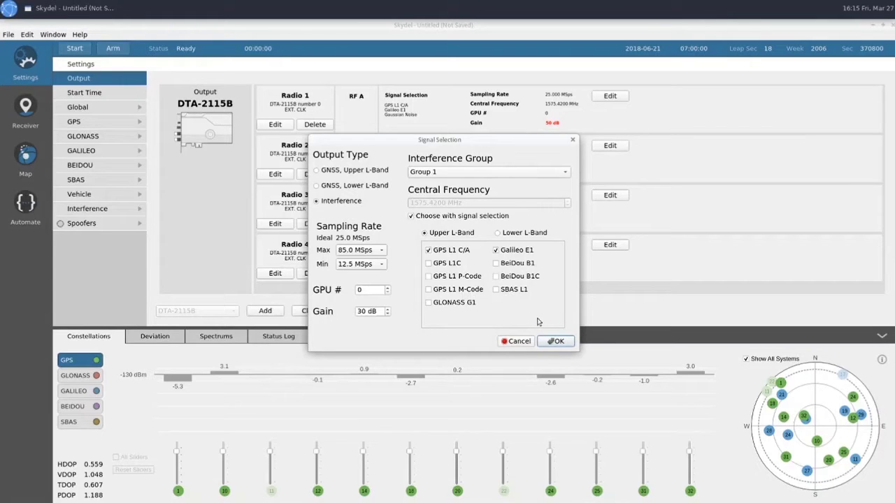
{"action": "left_click", "coordinate": [553, 342]}
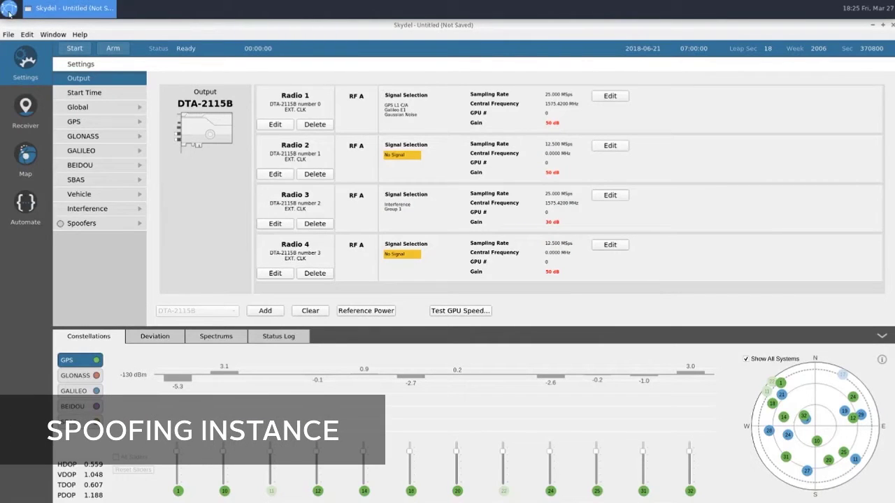
Start Skydel Spoofer Instance 1 from the BroadSim menu, cancelling the Spoofer Instance Editor prompt.
{"action": "left_click", "coordinate": [8, 8]}
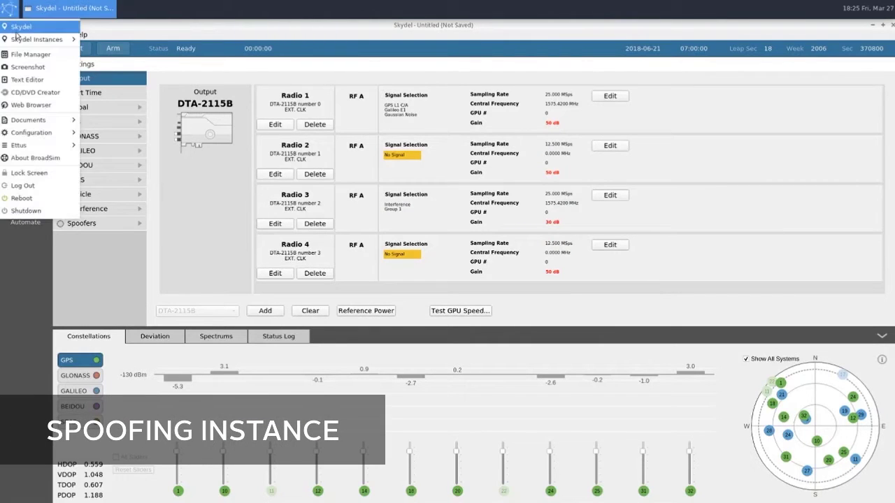
{"action": "mouse_move", "coordinate": [21, 134]}
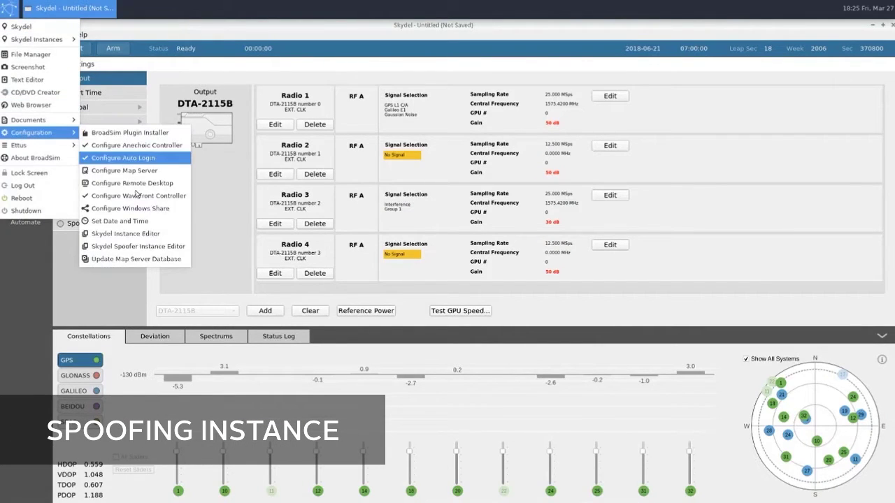
{"action": "left_click", "coordinate": [132, 246]}
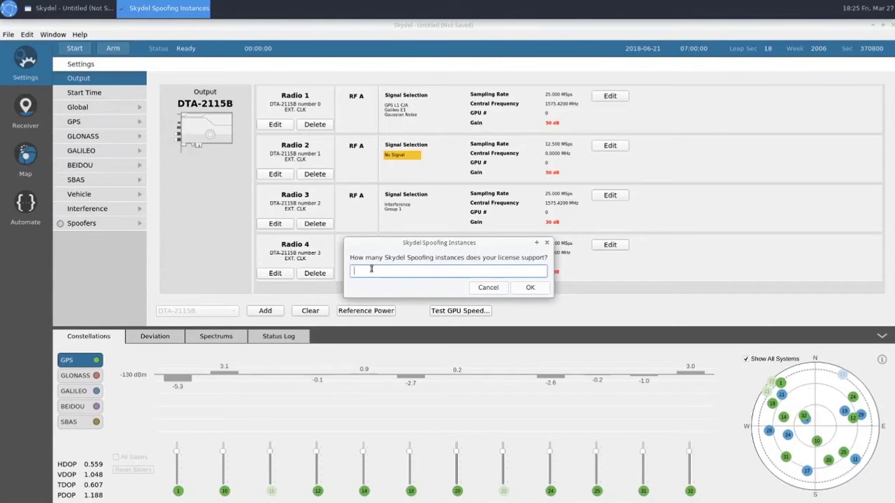
{"action": "left_click", "coordinate": [481, 290]}
{"action": "left_click", "coordinate": [14, 8]}
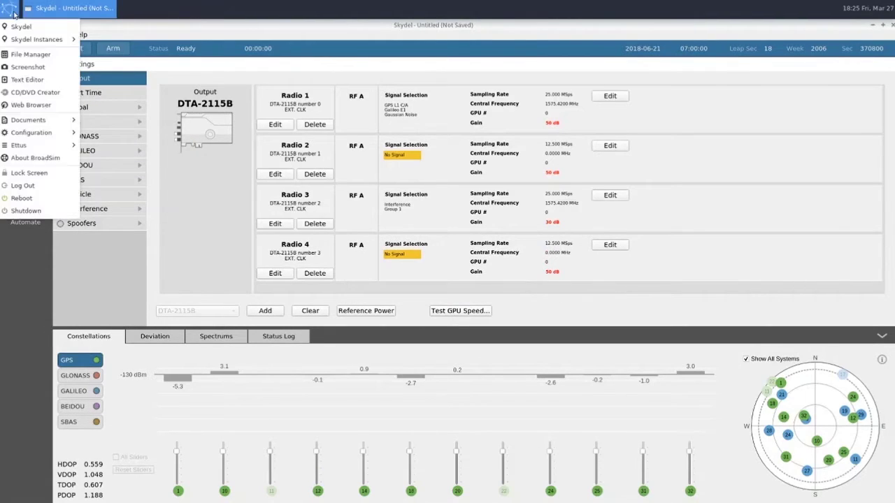
{"action": "mouse_move", "coordinate": [19, 43]}
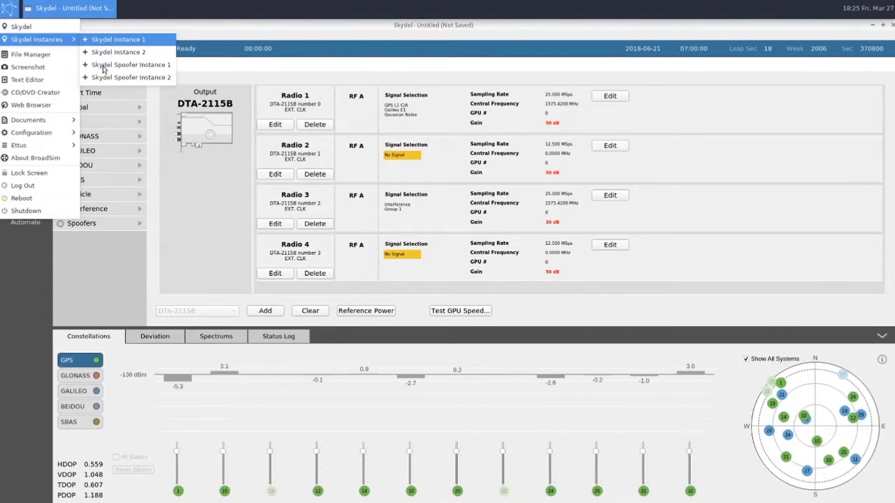
{"action": "left_click", "coordinate": [104, 70]}
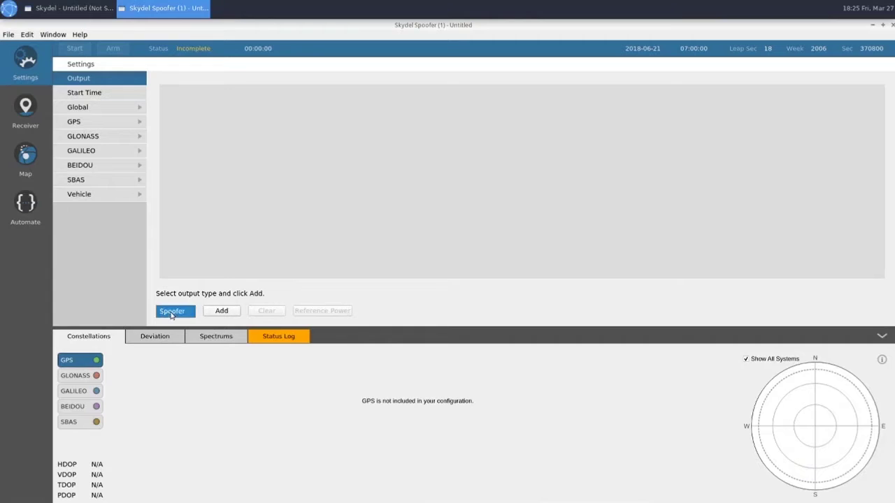
Create spoofer Output 1 in group 1 transmitting GPS L1 C/A and Galileo E1.
{"action": "left_click", "coordinate": [221, 313]}
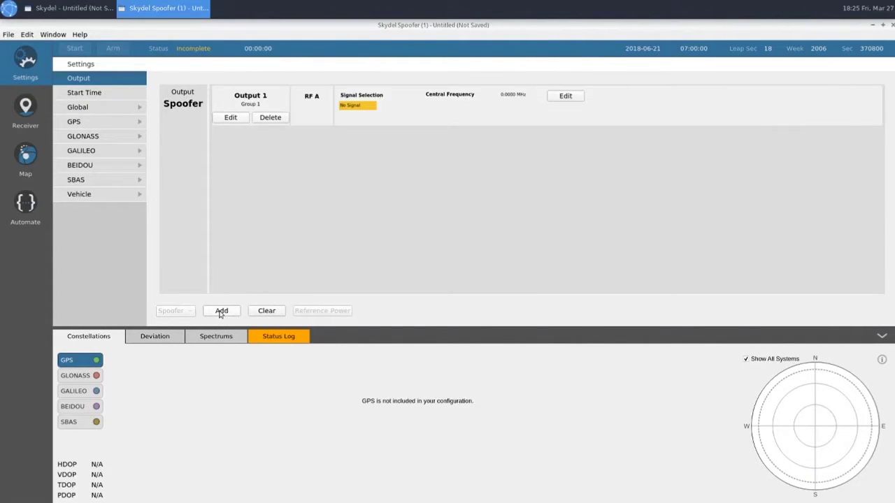
{"action": "left_click", "coordinate": [243, 118]}
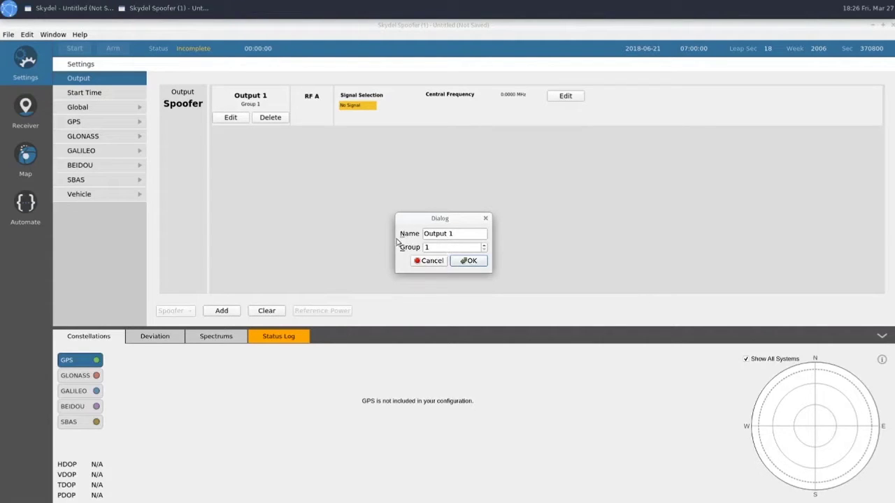
{"action": "left_click", "coordinate": [455, 263]}
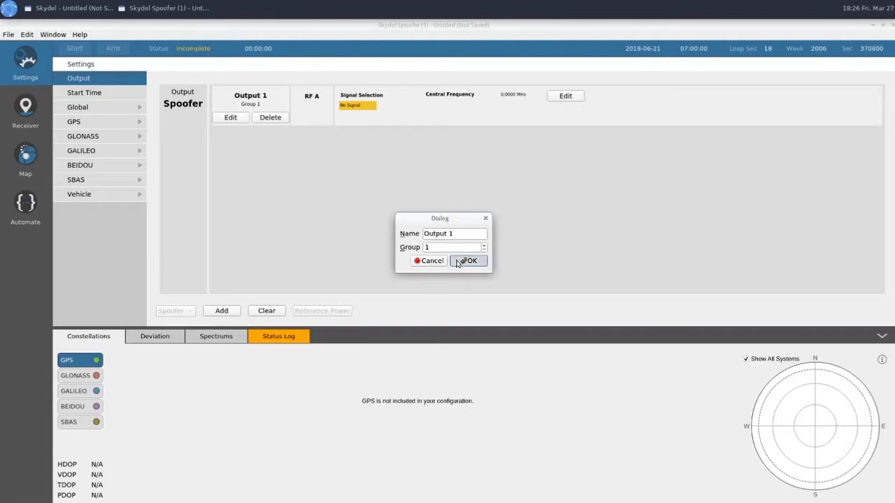
{"action": "left_click", "coordinate": [565, 96]}
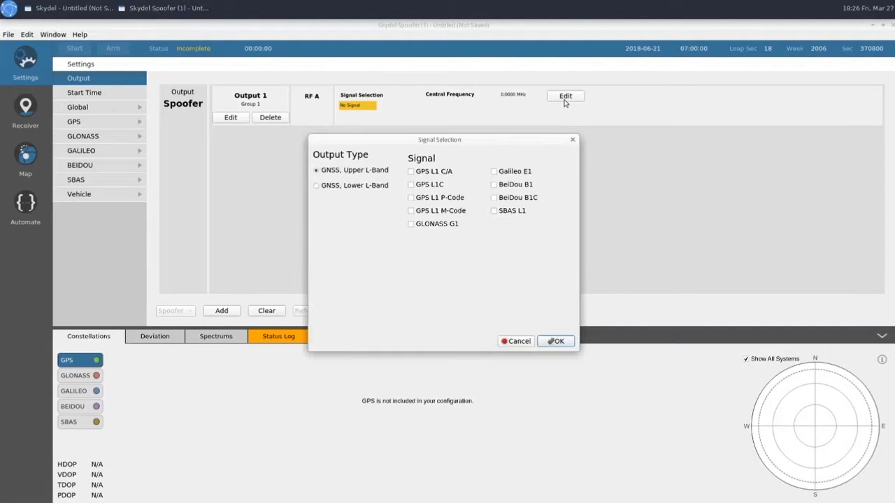
{"action": "left_click", "coordinate": [411, 172]}
{"action": "left_click", "coordinate": [556, 341]}
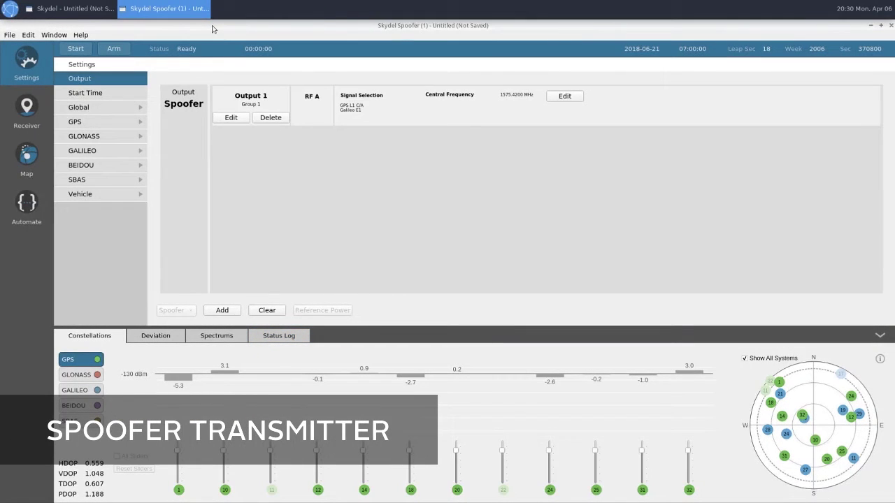
Back in the truth instance, add Spoofer 1 under Spoofers settings.
{"action": "left_click", "coordinate": [68, 11]}
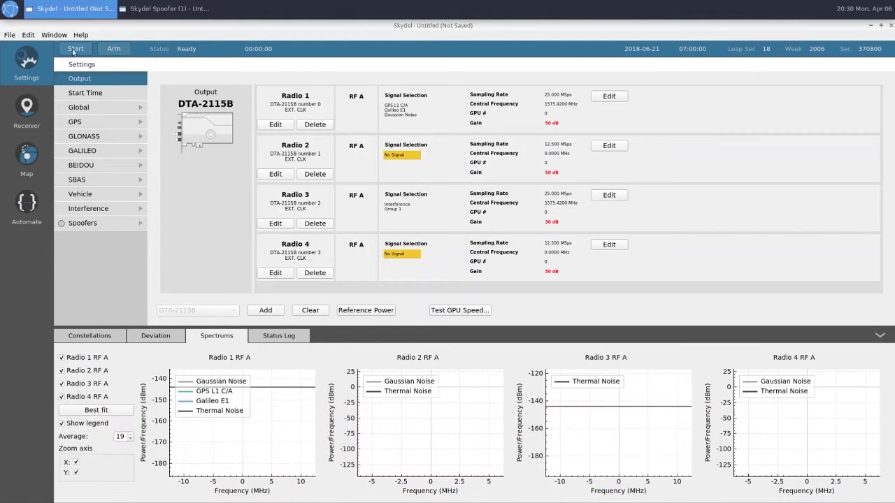
{"action": "left_click", "coordinate": [89, 225]}
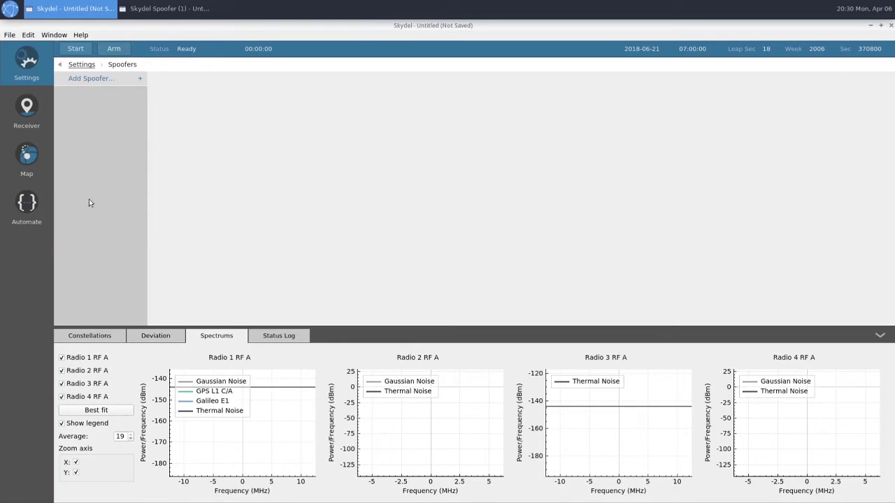
{"action": "left_click", "coordinate": [96, 79]}
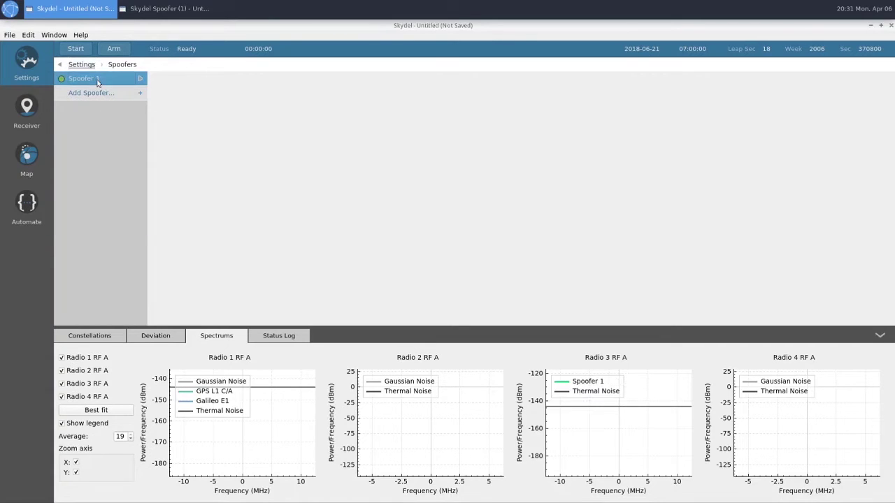
{"action": "left_click", "coordinate": [97, 83]}
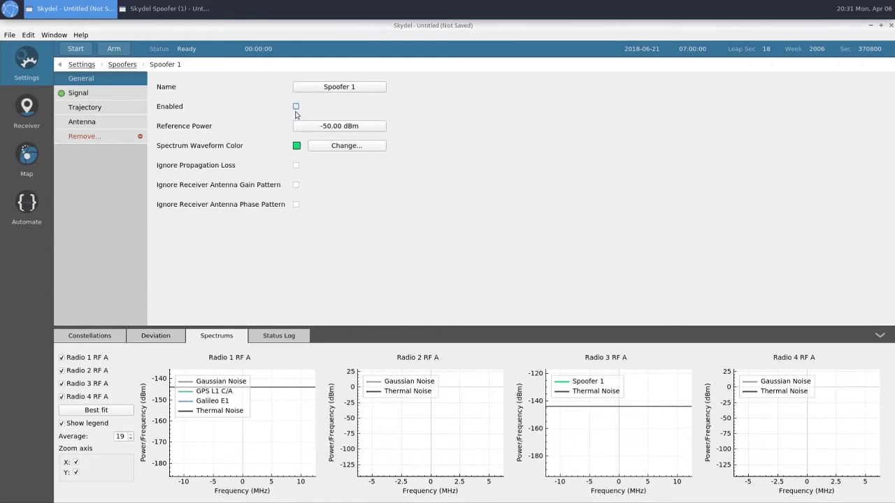
Set Spoofer 1's reference power to 2.00 dBm and check its Radio 3 assignment.
{"action": "left_click", "coordinate": [309, 131]}
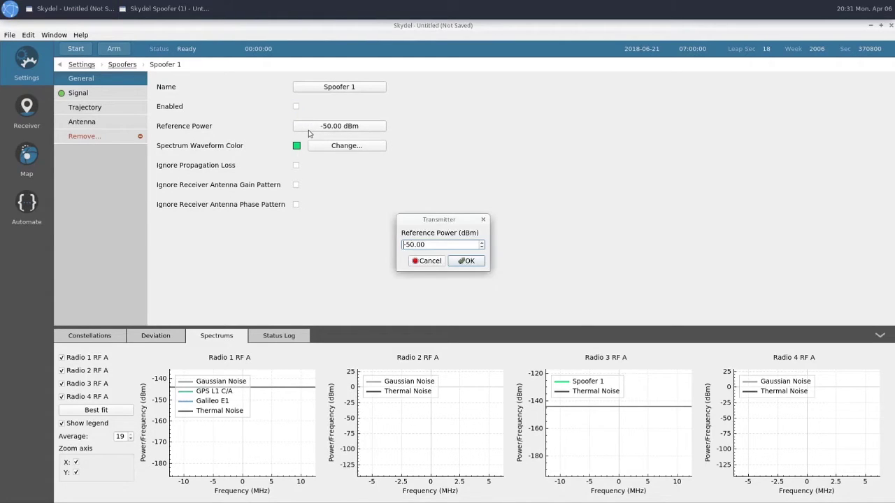
{"action": "key", "text": "Delete"}
{"action": "key", "text": "Delete"}
{"action": "type", "text": "2"}
{"action": "key", "text": "Return"}
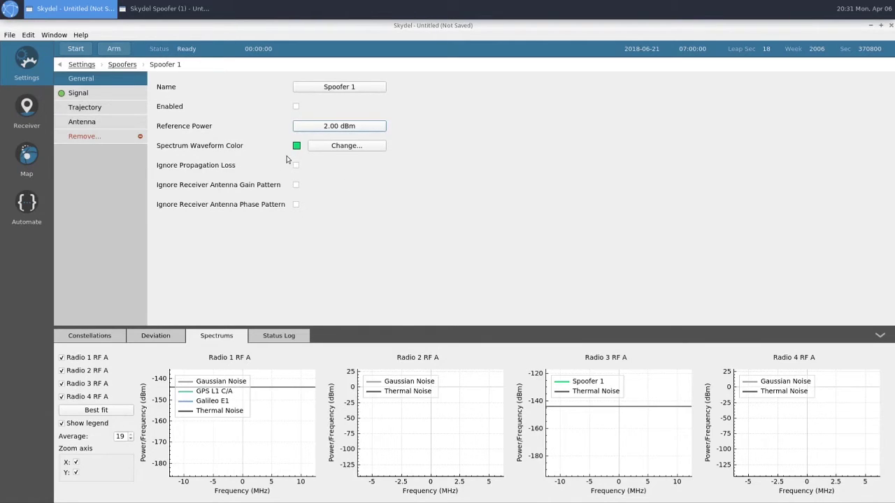
{"action": "left_click", "coordinate": [105, 93]}
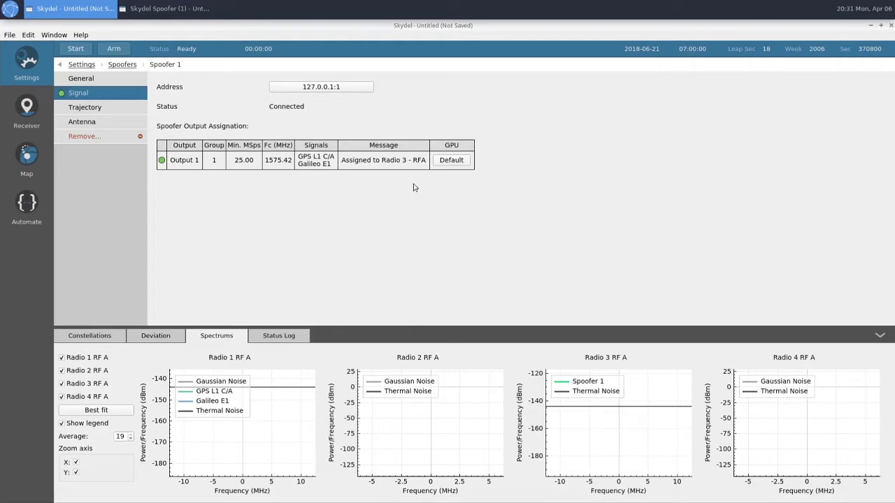
Keep Spoofer 1's trajectory type as Fixed.
{"action": "left_click", "coordinate": [97, 108]}
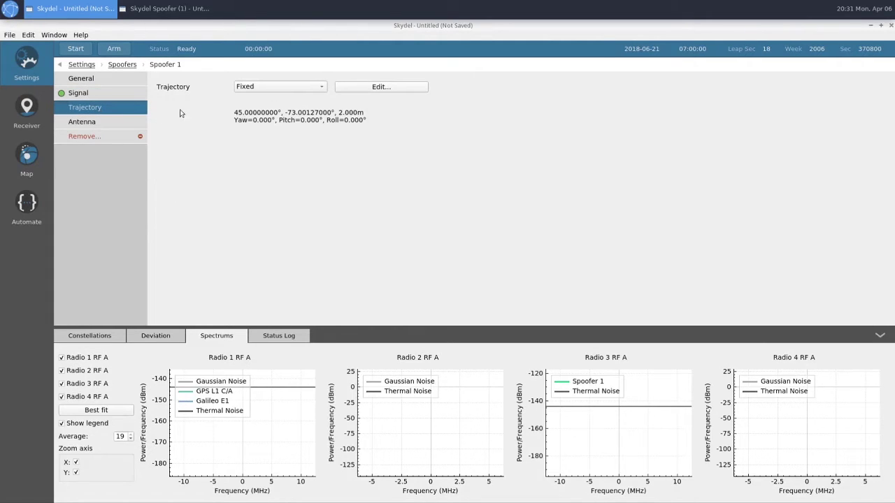
{"action": "left_click", "coordinate": [262, 86]}
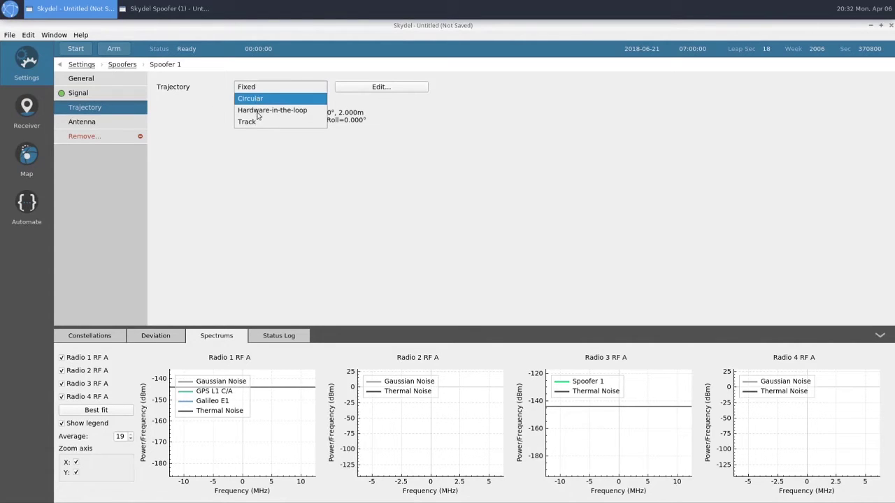
{"action": "left_click", "coordinate": [273, 175]}
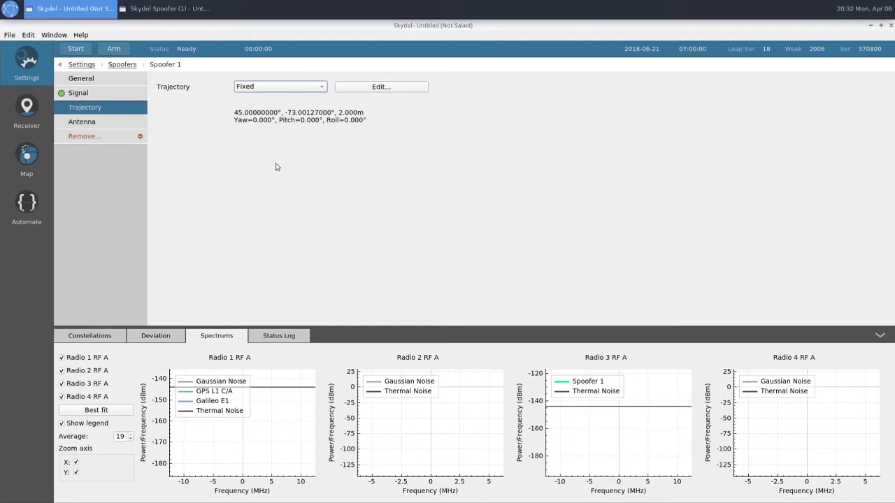
Enter position 37.80188803°, -122.51448154° and zoom the map to San Francisco.
{"action": "left_click", "coordinate": [392, 87]}
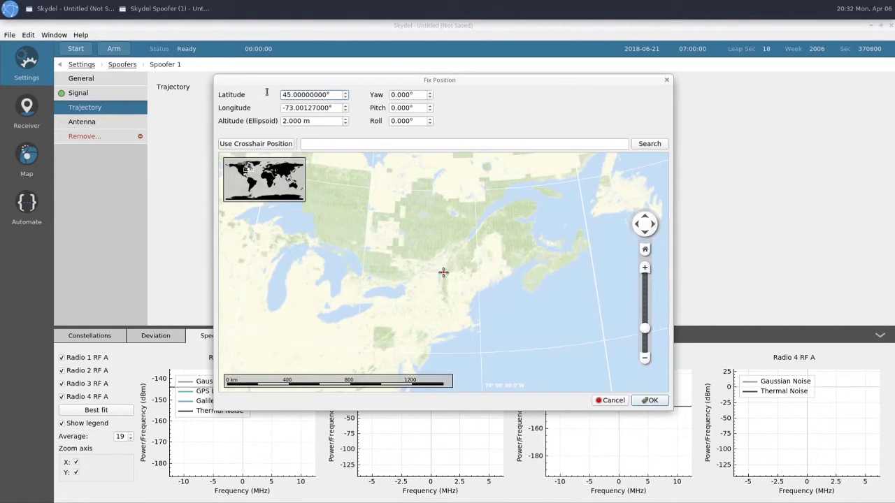
{"action": "type", "text": "37"}
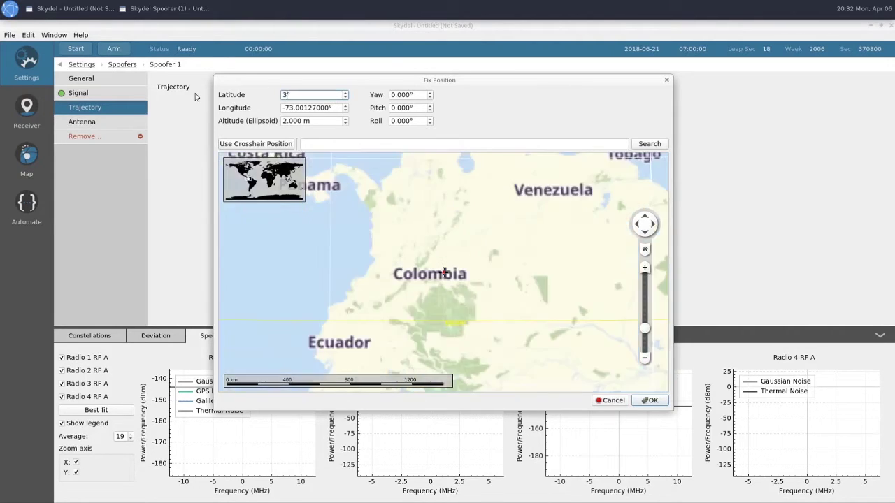
{"action": "type", "text": ".8018880"}
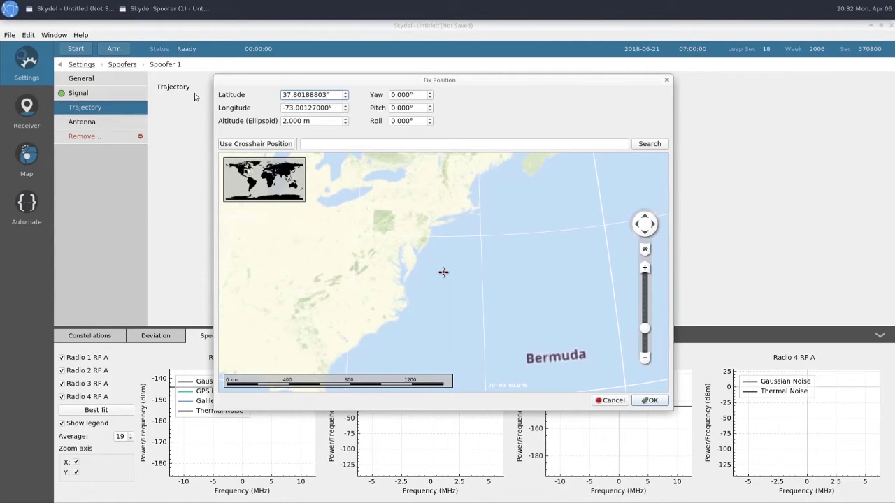
{"action": "left_click_drag", "start_coordinate": [335, 108], "coordinate": [254, 108]}
{"action": "type", "text": "-122"}
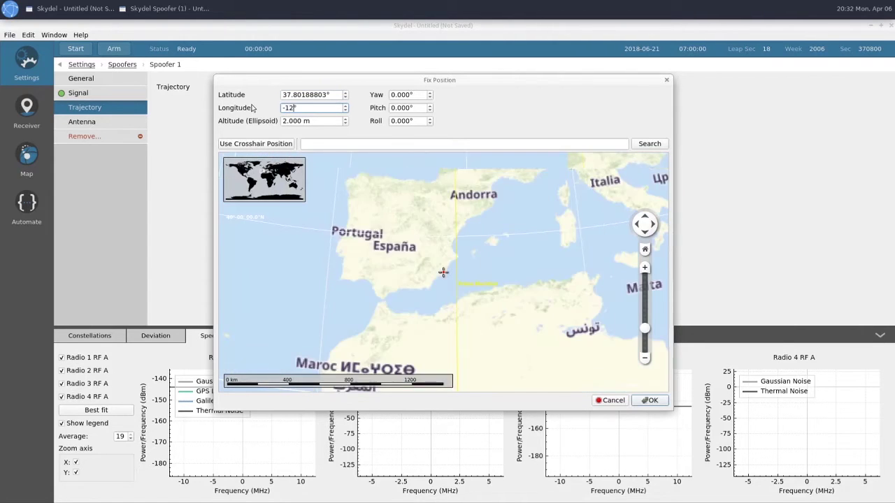
{"action": "type", "text": ".51448154"}
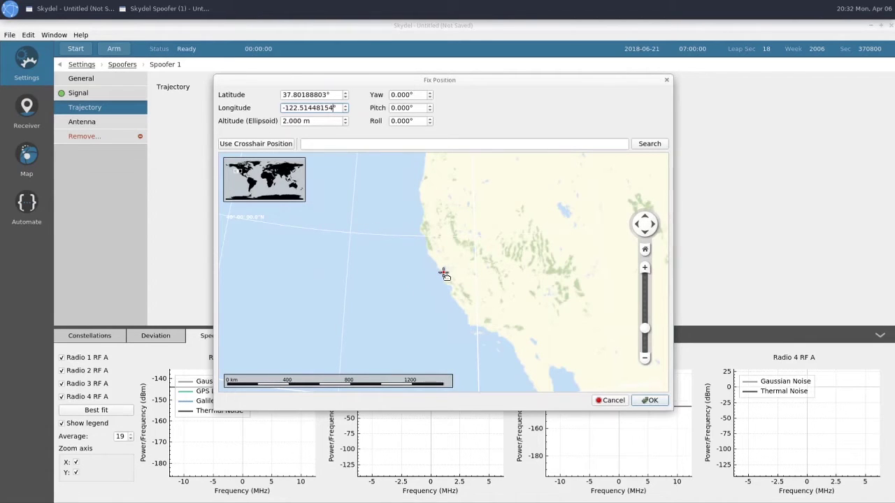
{"action": "scroll", "coordinate": [443, 273], "scroll_direction": "up", "scroll_amount": 1}
{"action": "scroll", "coordinate": [442, 274], "scroll_direction": "up", "scroll_amount": 3}
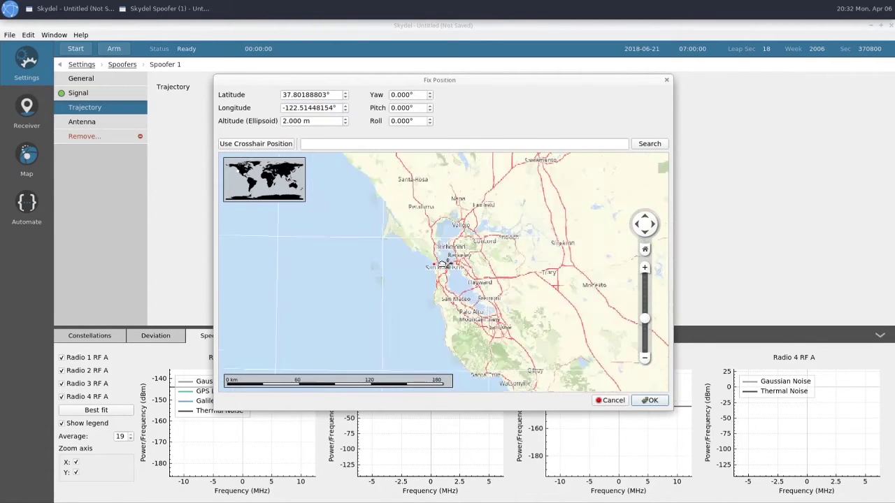
{"action": "scroll", "coordinate": [438, 264], "scroll_direction": "up", "scroll_amount": 1}
{"action": "scroll", "coordinate": [438, 264], "scroll_direction": "up", "scroll_amount": 1}
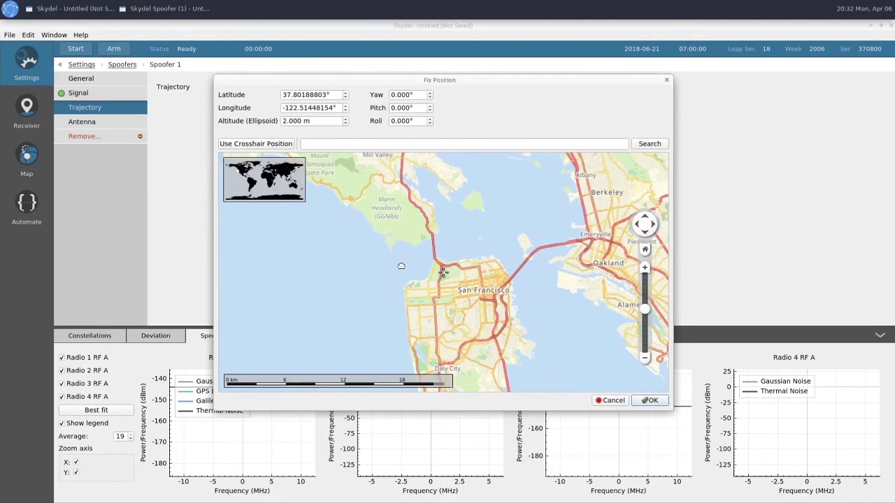
Confirm the spoofer position, then view the Default antenna gain pattern without changes.
{"action": "left_click", "coordinate": [649, 403]}
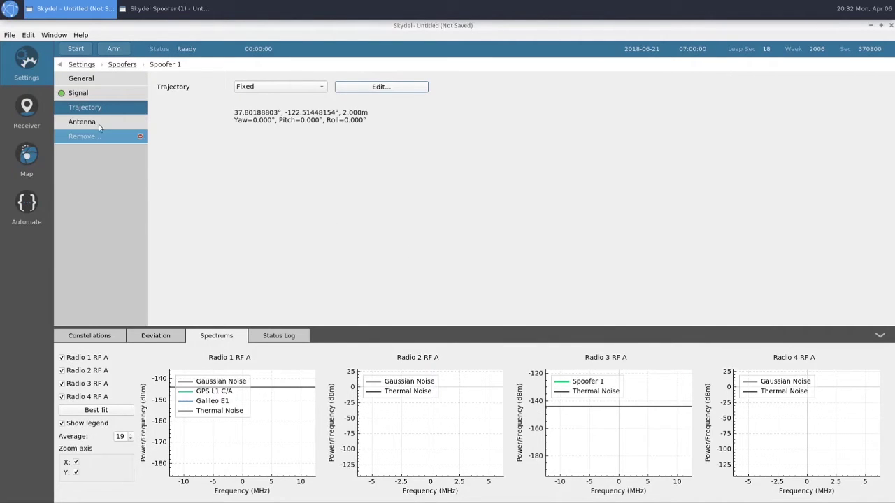
{"action": "left_click", "coordinate": [86, 123]}
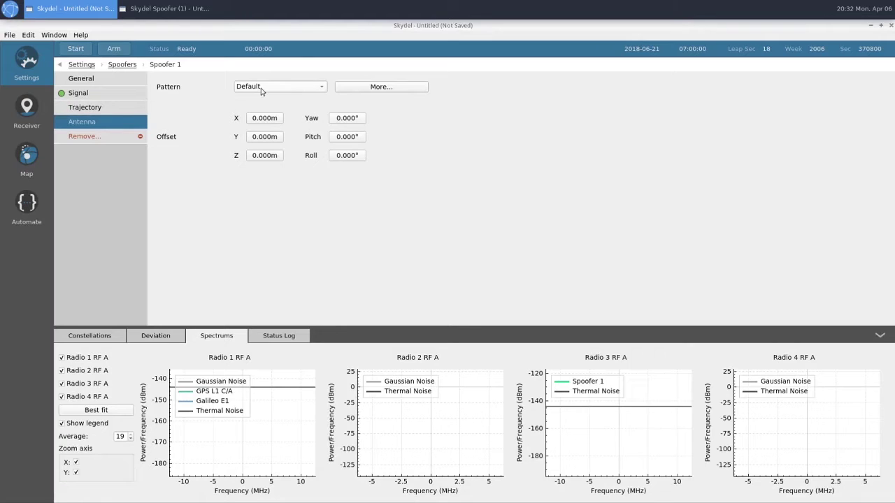
{"action": "left_click", "coordinate": [356, 90]}
{"action": "mouse_move", "coordinate": [383, 193]}
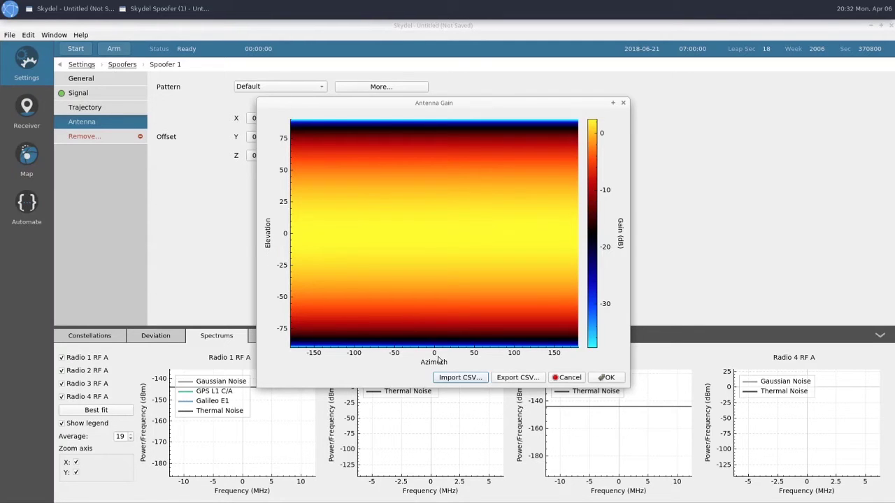
{"action": "left_click", "coordinate": [564, 379]}
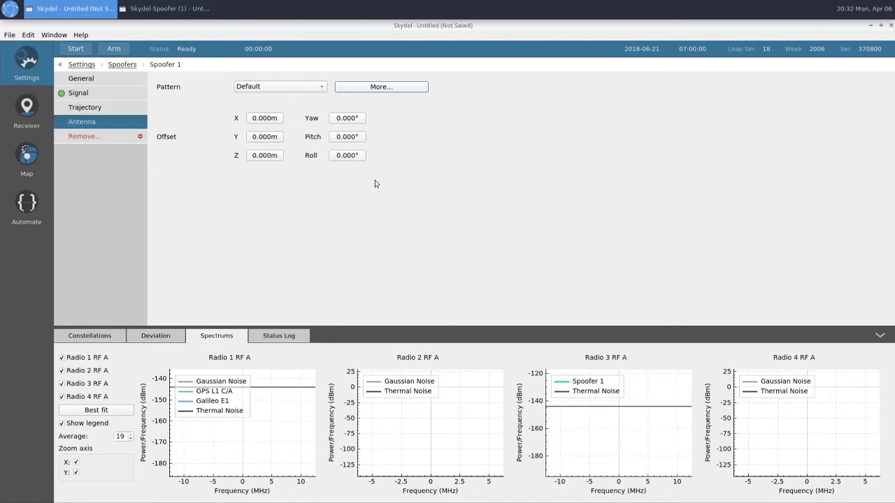
Add dynamic interference Transmitter 1 with a 5.00 dBm reference power.
{"action": "left_click", "coordinate": [84, 82]}
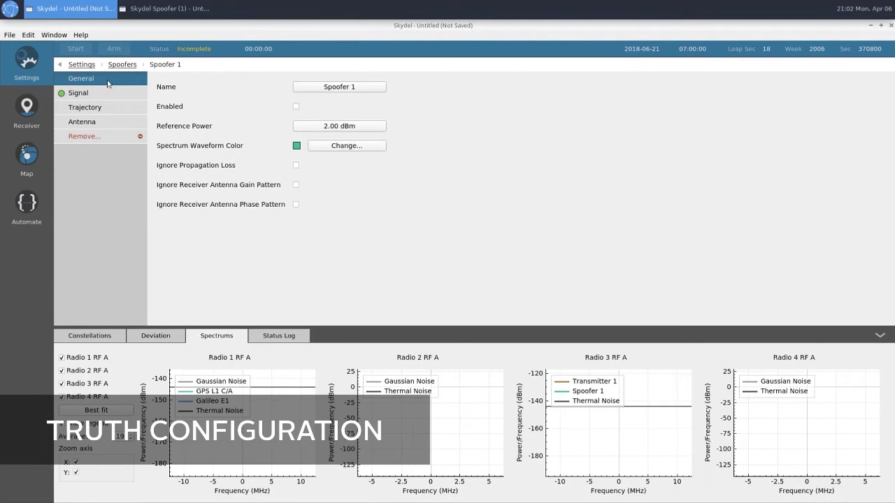
{"action": "left_click", "coordinate": [87, 65]}
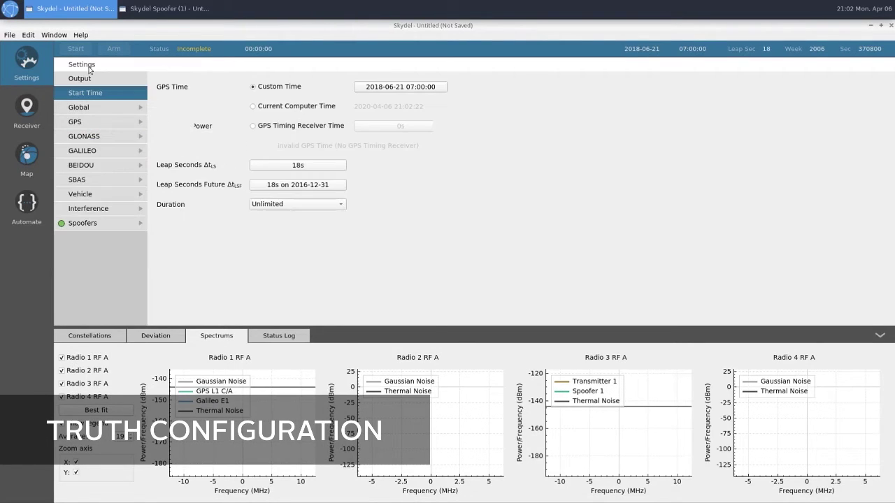
{"action": "left_click", "coordinate": [89, 208]}
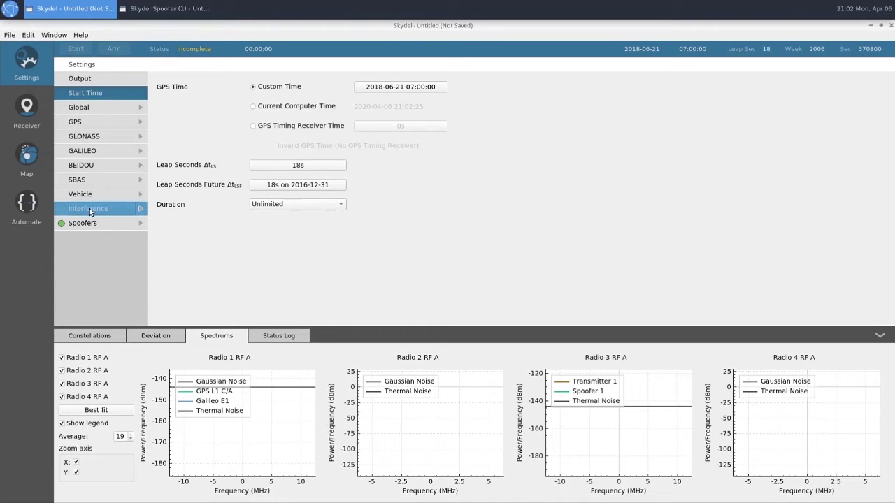
{"action": "left_click", "coordinate": [97, 78]}
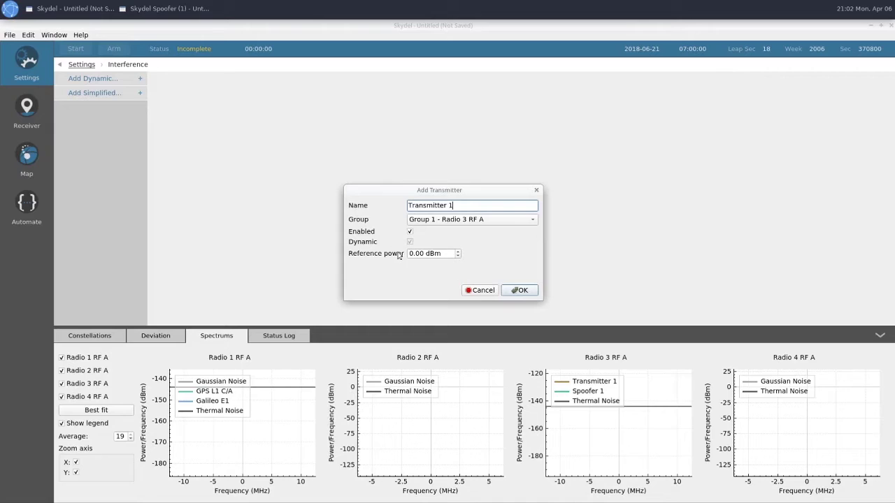
{"action": "left_click", "coordinate": [412, 253]}
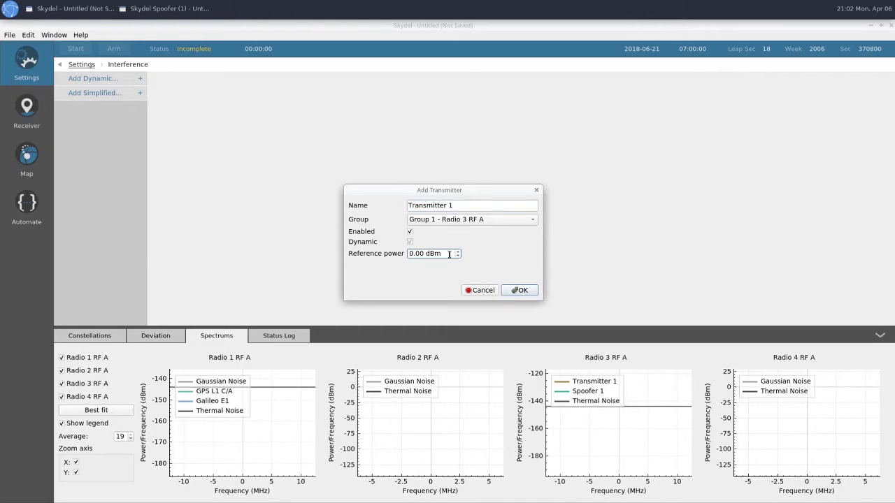
{"action": "key", "text": "Delete"}
{"action": "key", "text": "Delete"}
{"action": "type", "text": "5"}
{"action": "left_click", "coordinate": [521, 291]}
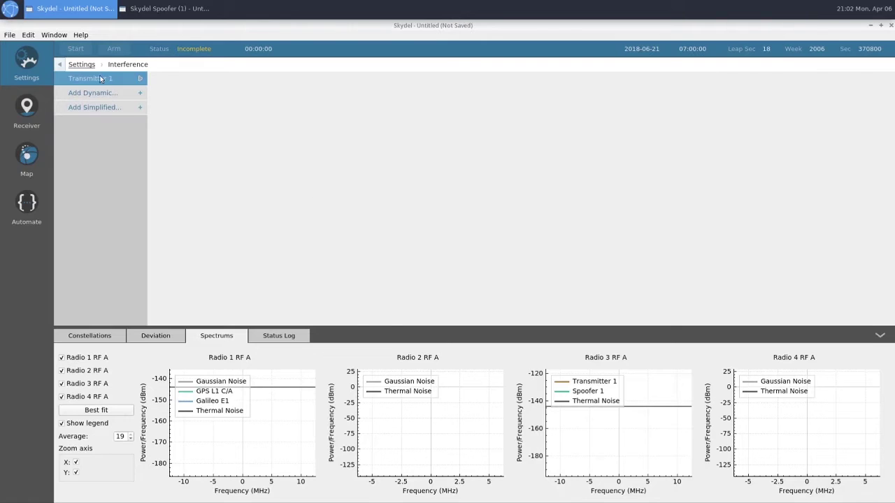
Give Transmitter 1 an AWGN signal at 1575.42 MHz with 3 MHz bandwidth.
{"action": "left_click", "coordinate": [98, 77]}
{"action": "left_click", "coordinate": [90, 94]}
{"action": "left_click", "coordinate": [175, 309]}
{"action": "left_click", "coordinate": [179, 381]}
{"action": "left_click", "coordinate": [434, 271]}
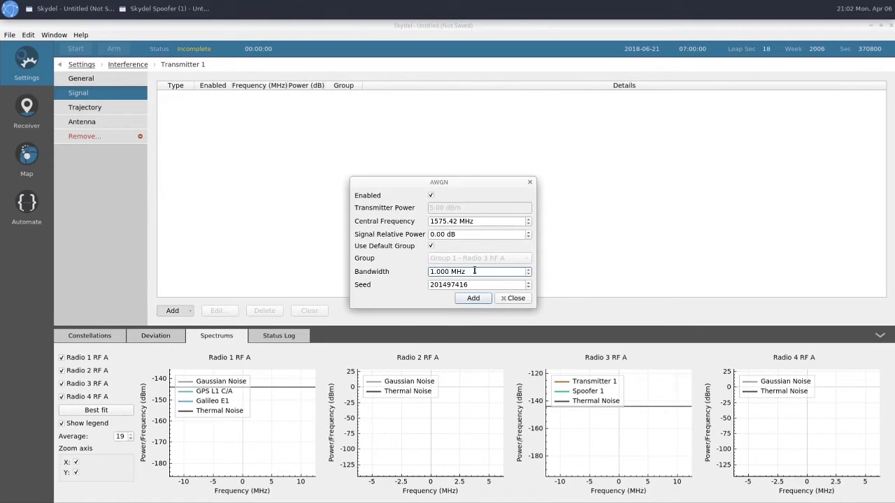
{"action": "key", "text": "BackSpace"}
{"action": "type", "text": "3"}
{"action": "left_click", "coordinate": [473, 302]}
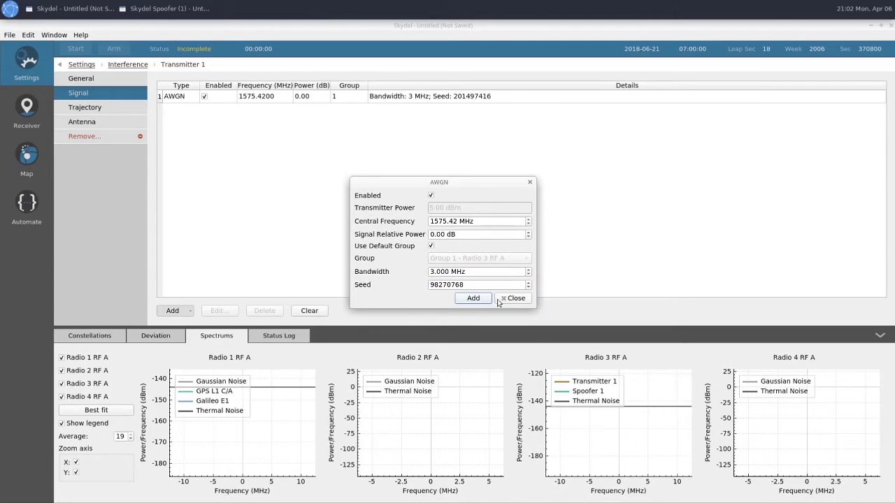
{"action": "left_click", "coordinate": [504, 302]}
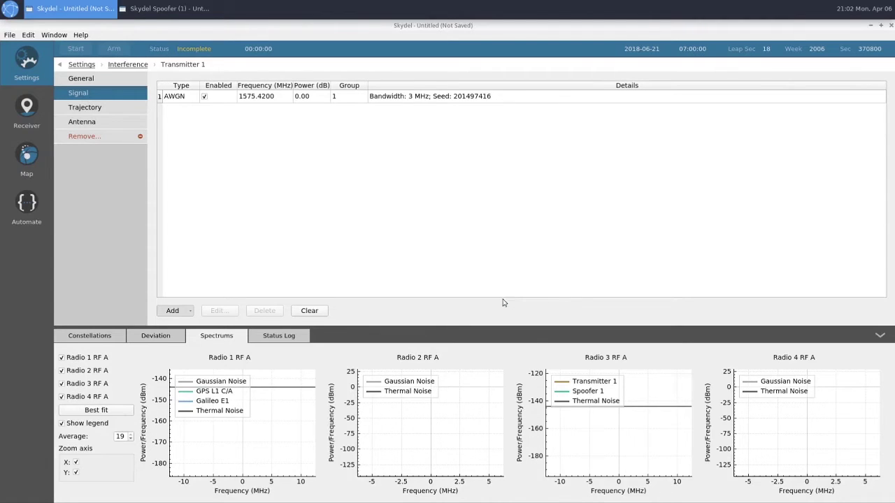
Give Transmitter 1 a Fixed trajectory at 37.82553065°, -122.47836837°, 2 m, over the bridge.
{"action": "left_click", "coordinate": [86, 108]}
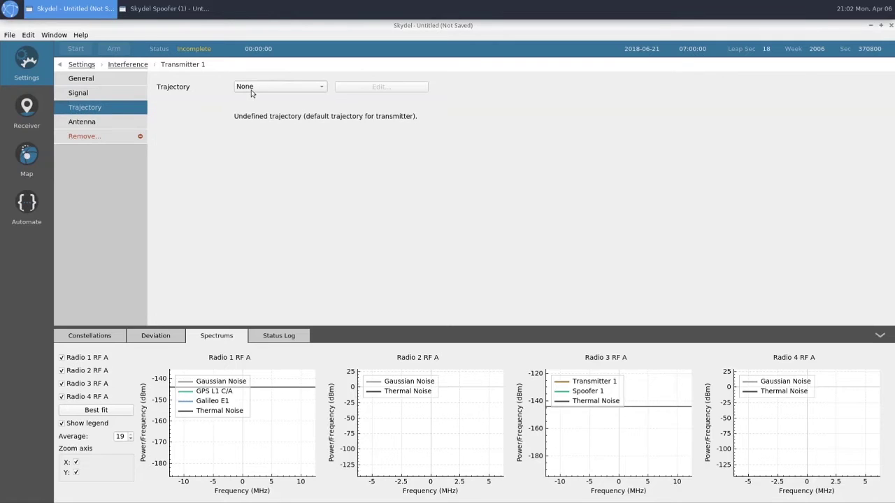
{"action": "left_click", "coordinate": [254, 92]}
{"action": "left_click", "coordinate": [249, 100]}
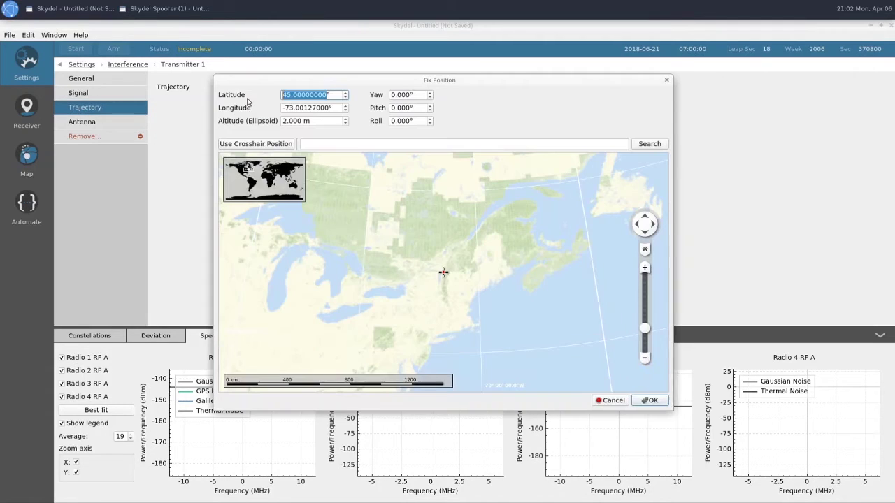
{"action": "type", "text": "37"}
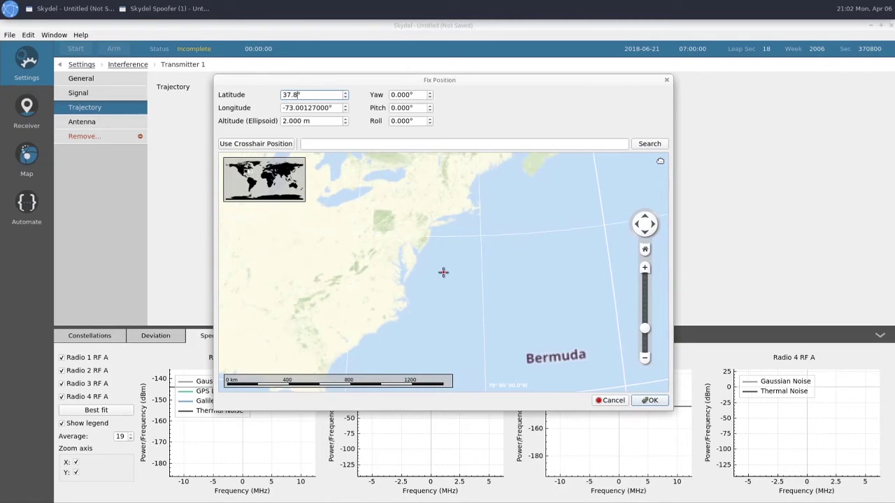
{"action": "type", "text": ".82553065"}
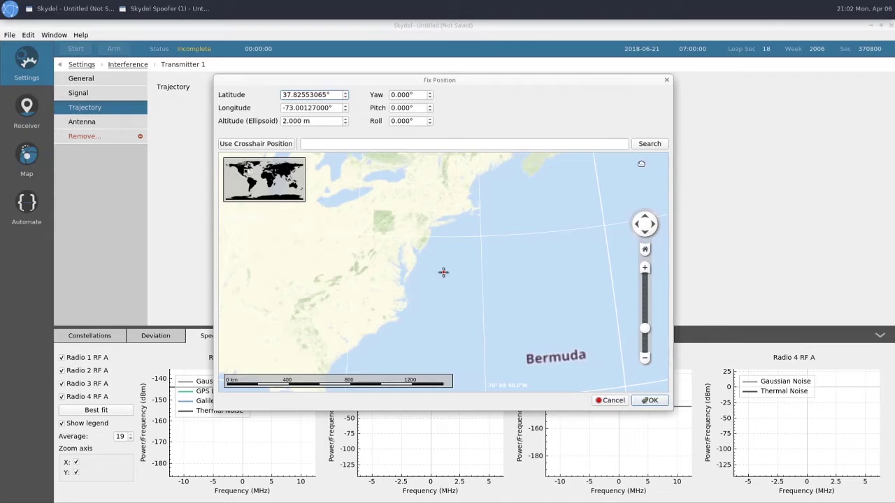
{"action": "key", "text": "Tab"}
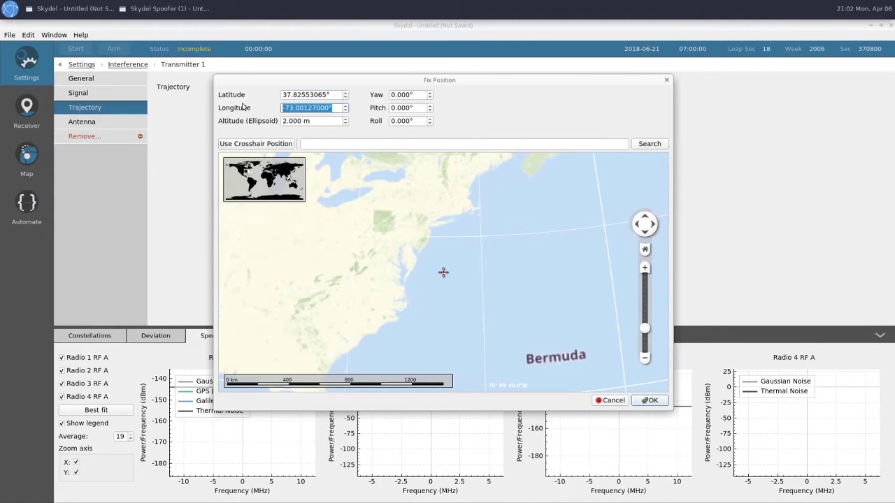
{"action": "type", "text": "-122"}
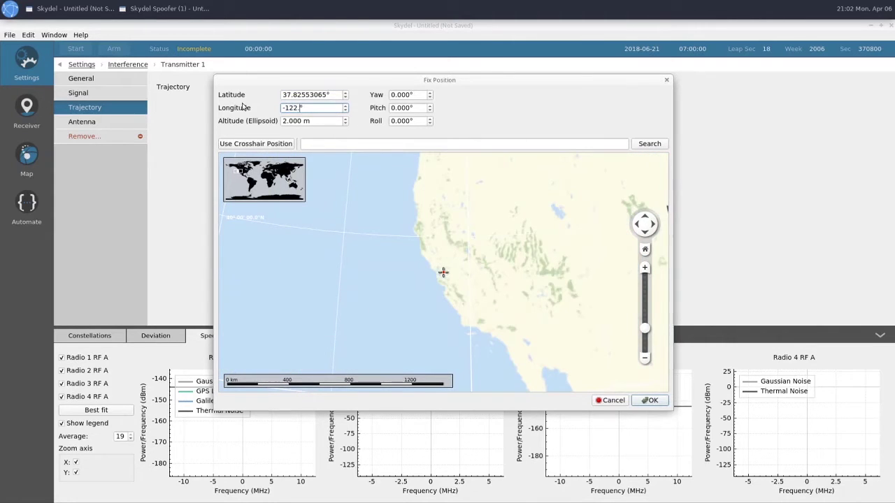
{"action": "type", "text": ".47836837"}
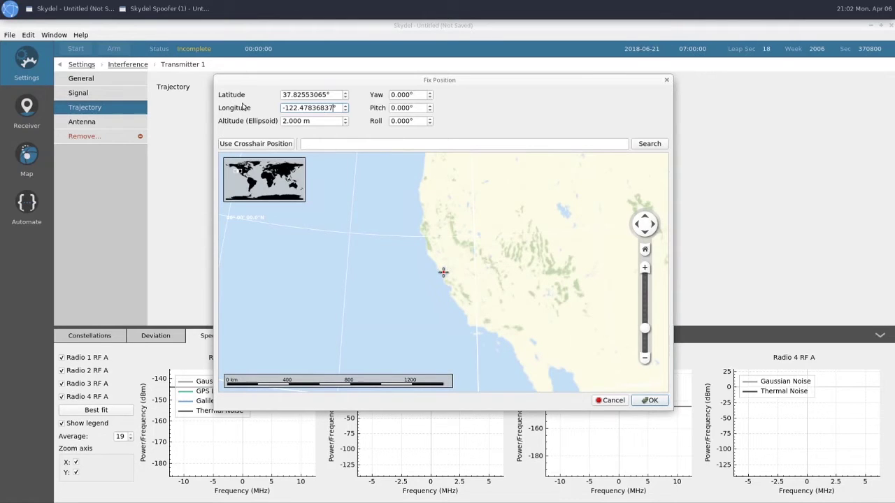
{"action": "scroll", "coordinate": [440, 273], "scroll_direction": "up", "scroll_amount": 3}
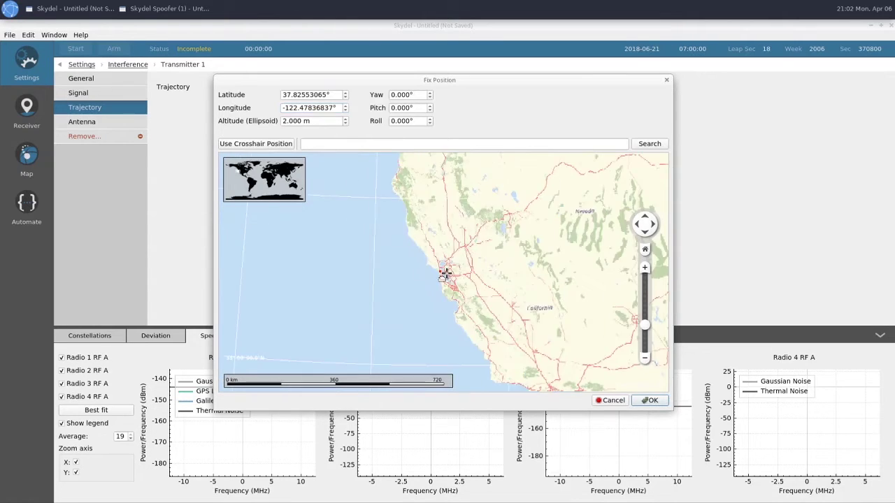
{"action": "scroll", "coordinate": [439, 273], "scroll_direction": "up", "scroll_amount": 4}
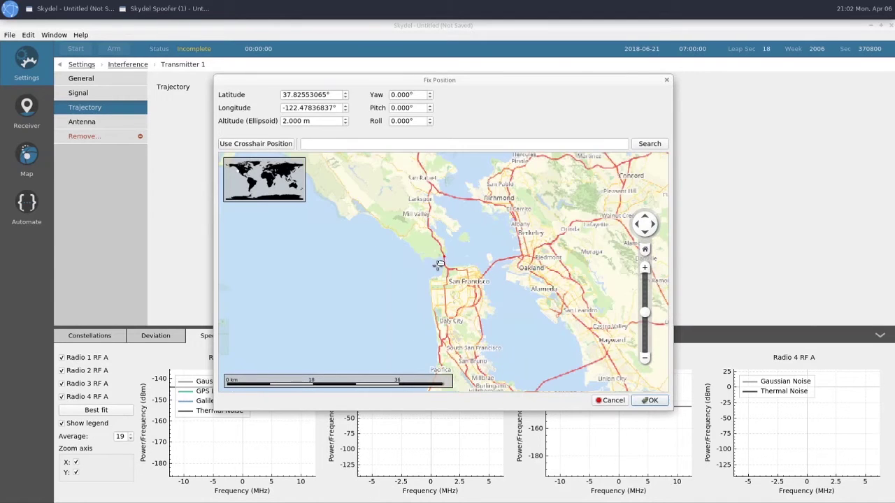
{"action": "scroll", "coordinate": [444, 259], "scroll_direction": "up", "scroll_amount": 3}
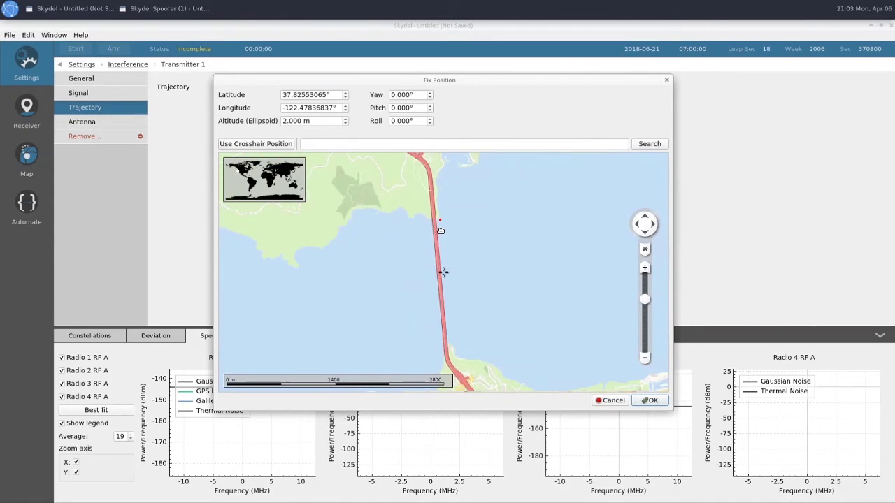
{"action": "scroll", "coordinate": [431, 225], "scroll_direction": "up", "scroll_amount": 2}
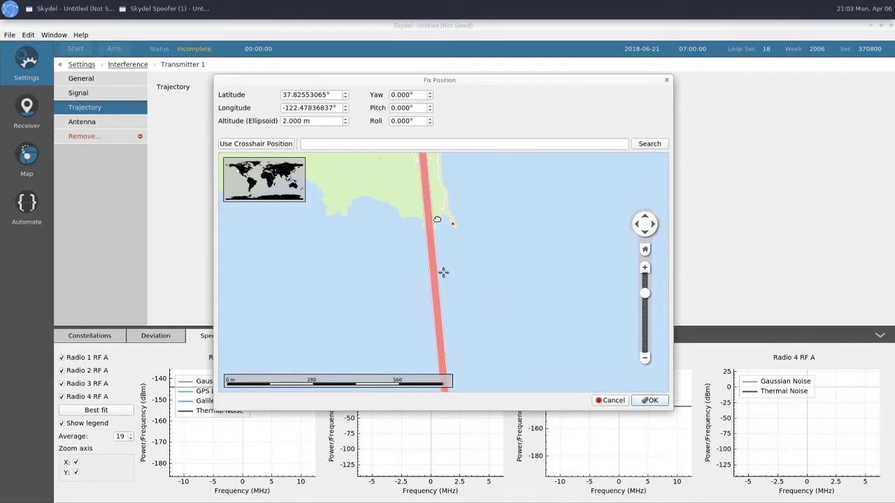
{"action": "left_click", "coordinate": [644, 403]}
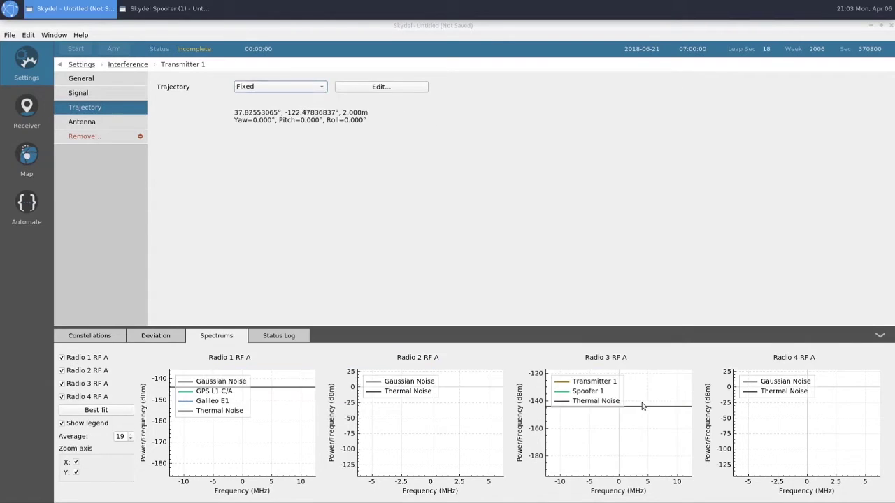
{"action": "left_click", "coordinate": [79, 65]}
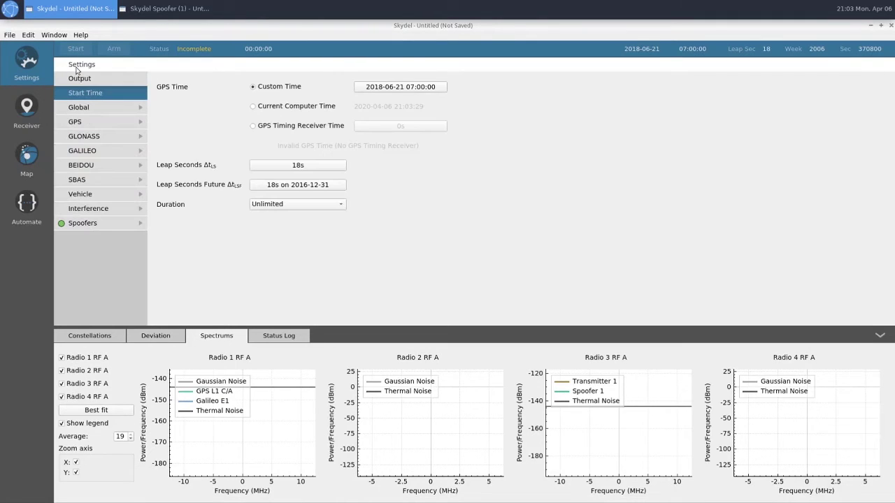
{"action": "left_click", "coordinate": [374, 90]}
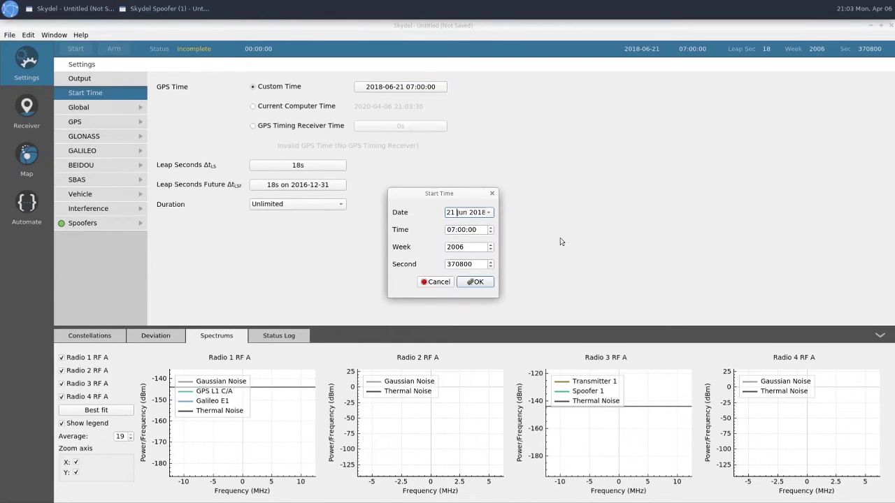
{"action": "key", "text": "End"}
{"action": "key", "text": "BackSpace"}
{"action": "key", "text": "BackSpace"}
{"action": "type", "text": "20"}
{"action": "left_click", "coordinate": [475, 282]}
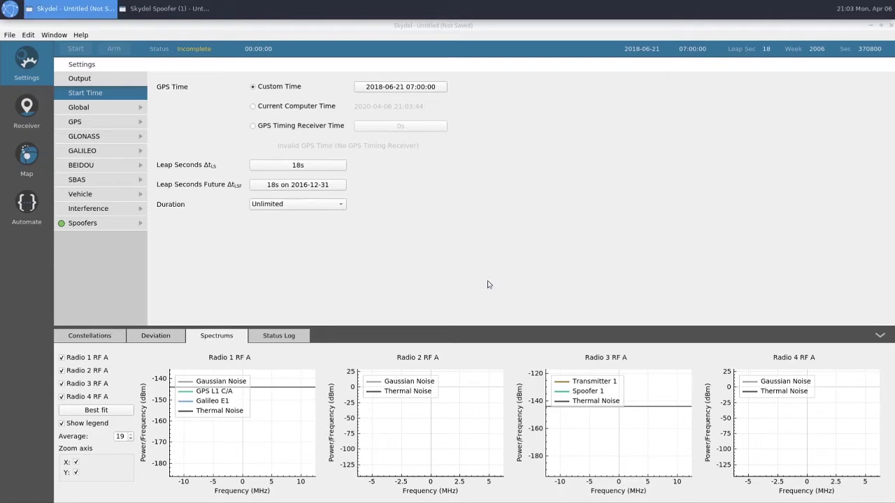
Set the vehicle to Vehicle Simulation, importing route Truth_Tutorial_Video_Trajectory_2.kml.
{"action": "left_click", "coordinate": [116, 194]}
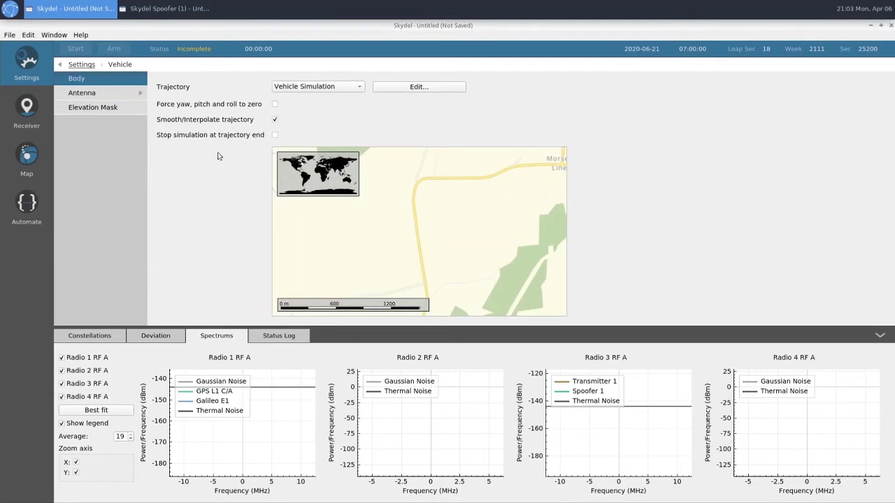
{"action": "left_click", "coordinate": [337, 89]}
{"action": "left_click", "coordinate": [336, 91]}
{"action": "left_click", "coordinate": [395, 91]}
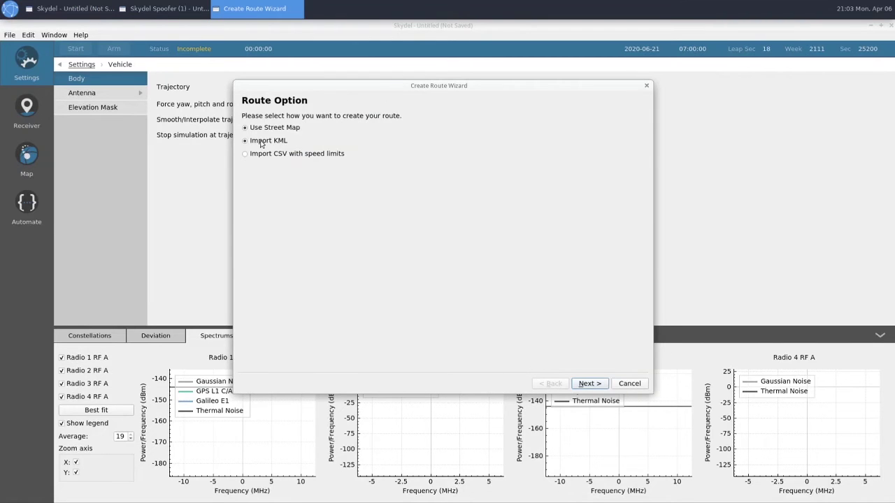
{"action": "left_click", "coordinate": [587, 383]}
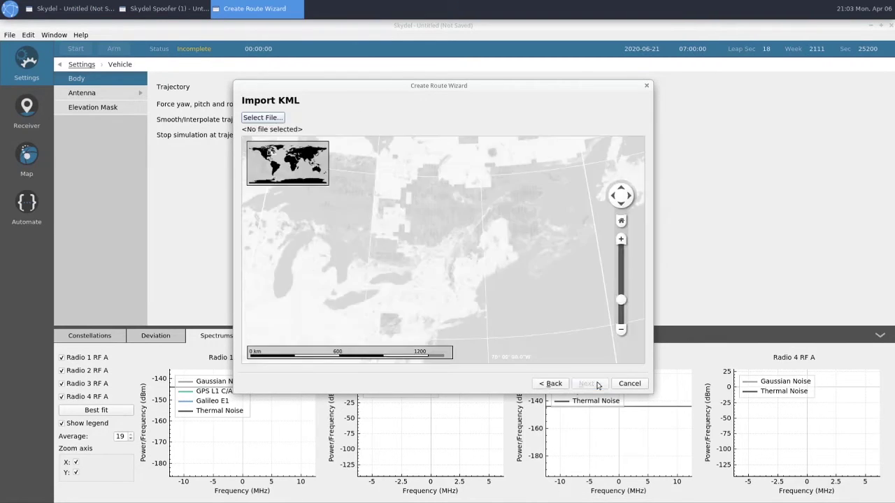
{"action": "left_click", "coordinate": [271, 119]}
{"action": "left_click", "coordinate": [291, 107]}
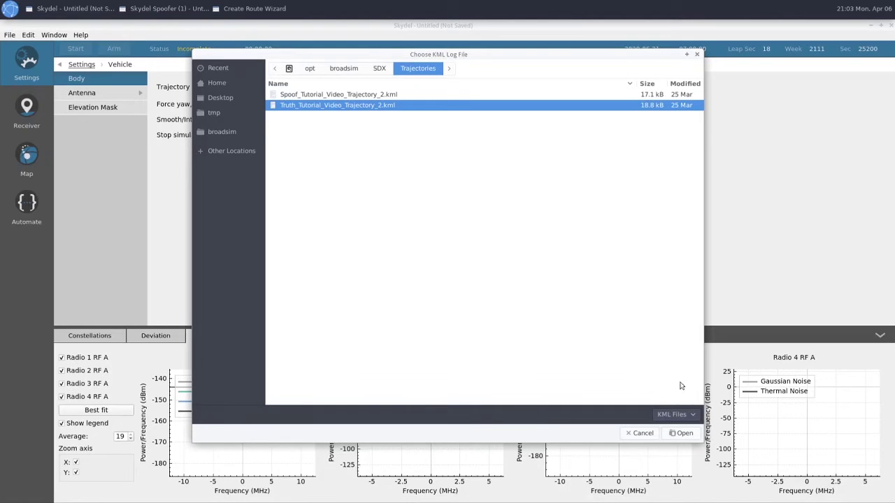
{"action": "left_click", "coordinate": [691, 435]}
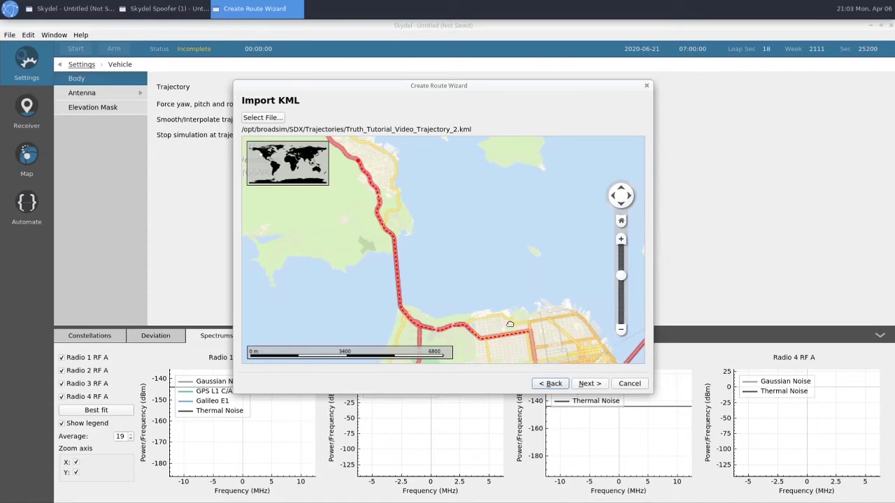
Set the route speed to 80 km/h and finish the route.
{"action": "left_click", "coordinate": [591, 385]}
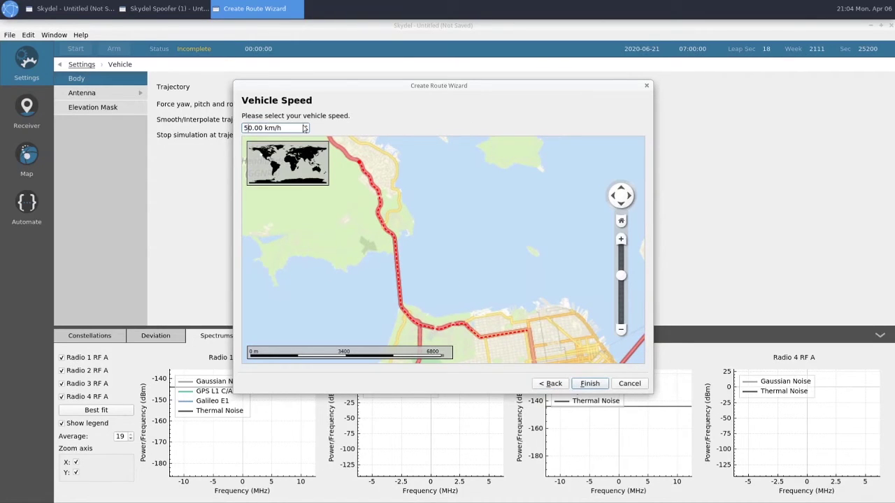
{"action": "key", "text": "BackSpace"}
{"action": "type", "text": "8"}
{"action": "left_click", "coordinate": [591, 387]}
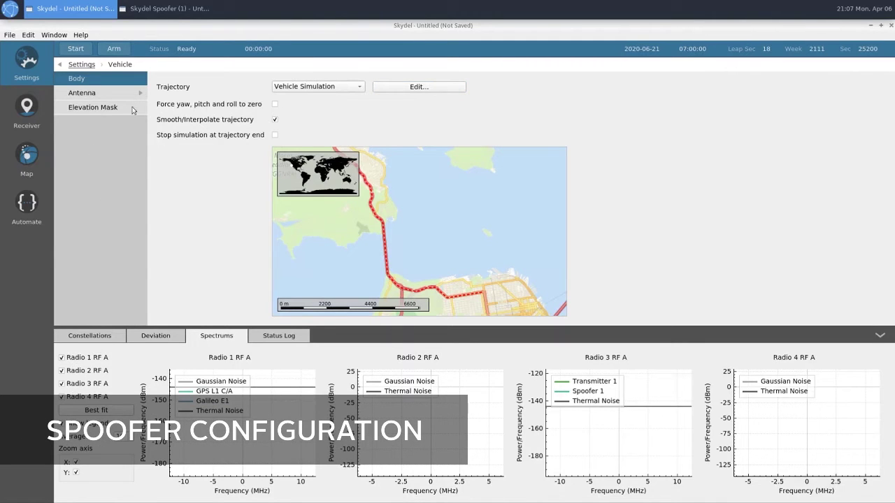
{"action": "left_click", "coordinate": [180, 12]}
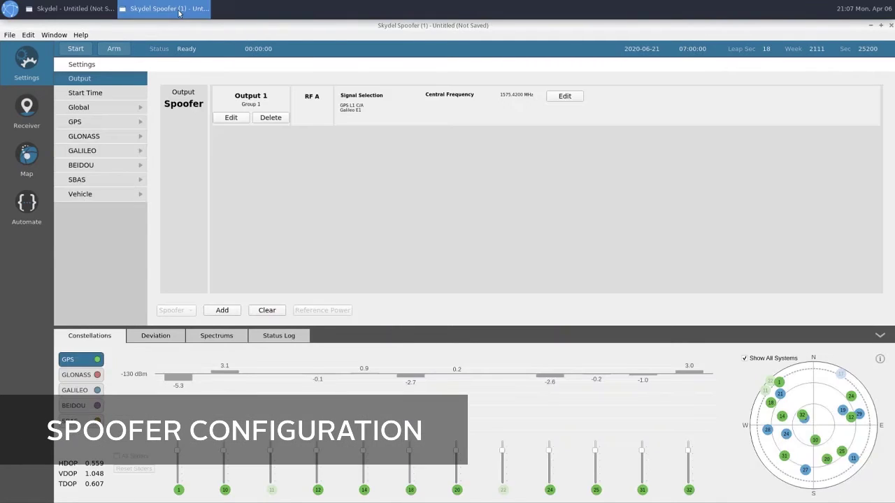
{"action": "left_click", "coordinate": [88, 93]}
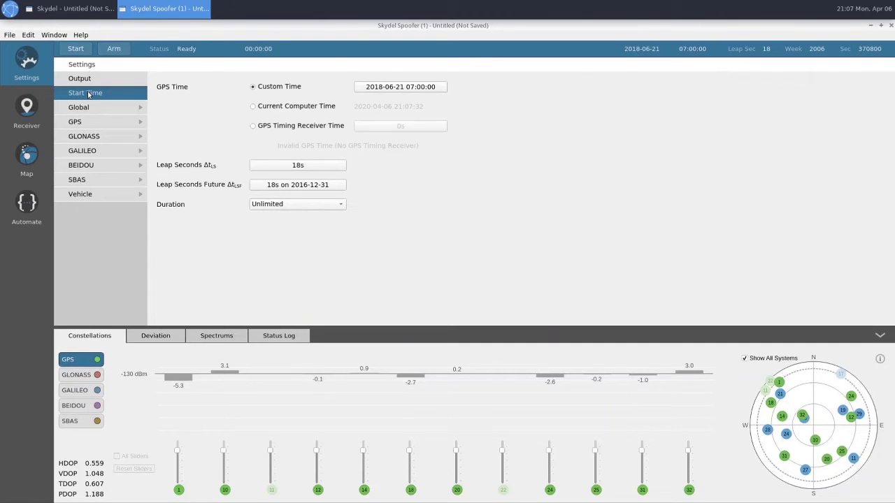
{"action": "left_click", "coordinate": [376, 87]}
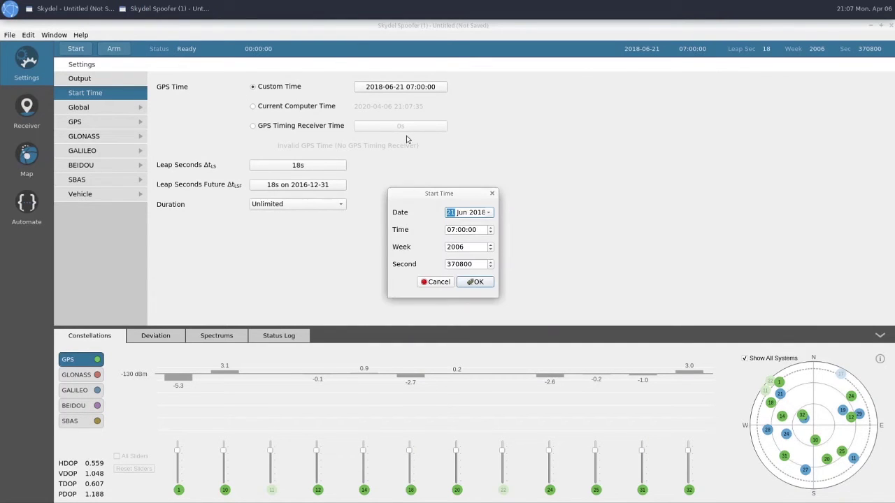
{"action": "key", "text": "Right"}
{"action": "key", "text": "Right"}
{"action": "key", "text": "Right"}
{"action": "key", "text": "Right"}
{"action": "key", "text": "Right"}
{"action": "key", "text": "BackSpace"}
{"action": "key", "text": "BackSpace"}
{"action": "type", "text": "20"}
{"action": "left_click", "coordinate": [474, 282]}
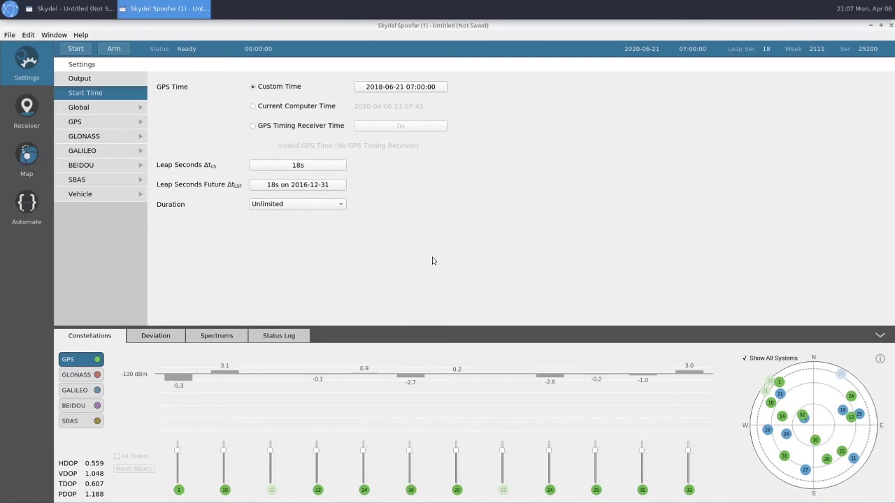
Set the spoofer vehicle's trajectory type to Vehicle Simulation.
{"action": "left_click", "coordinate": [98, 195]}
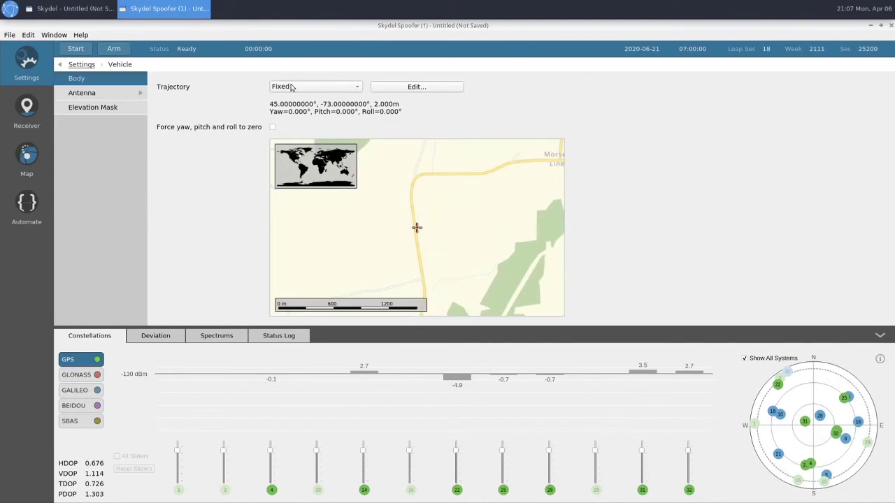
{"action": "left_click", "coordinate": [305, 88]}
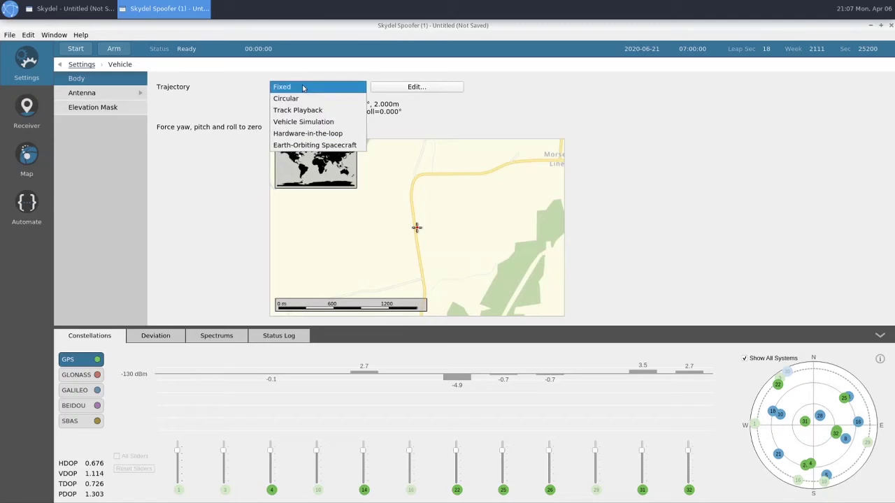
{"action": "left_click", "coordinate": [294, 122]}
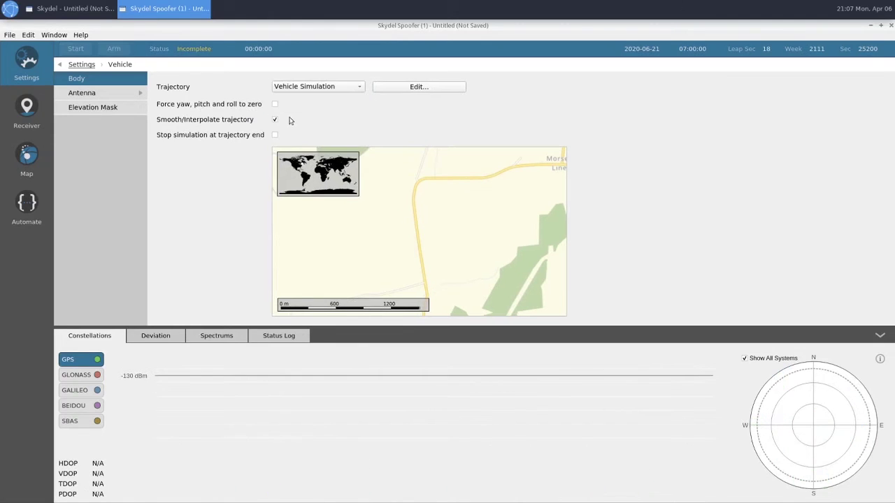
Import Spoof_Tutorial_Video_Trajectory_2.kml from /opt/broadsim/SDX/Trajectories as the spoofer's route.
{"action": "left_click", "coordinate": [392, 89]}
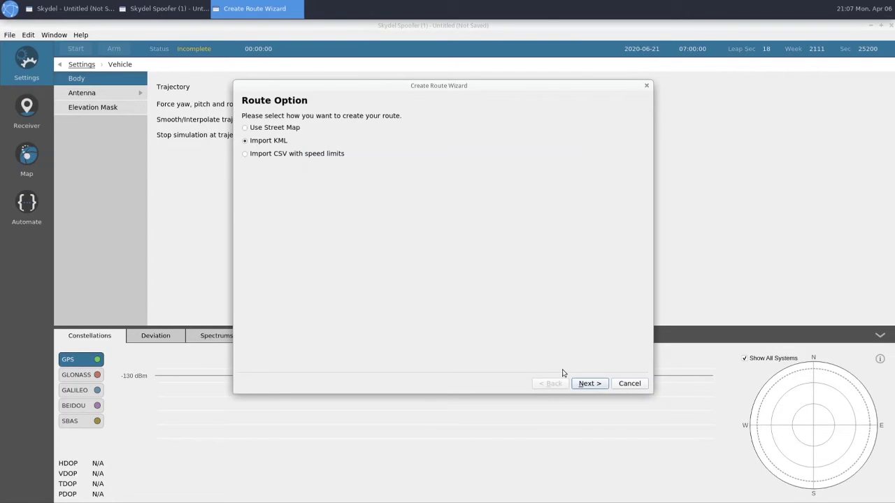
{"action": "left_click", "coordinate": [580, 385]}
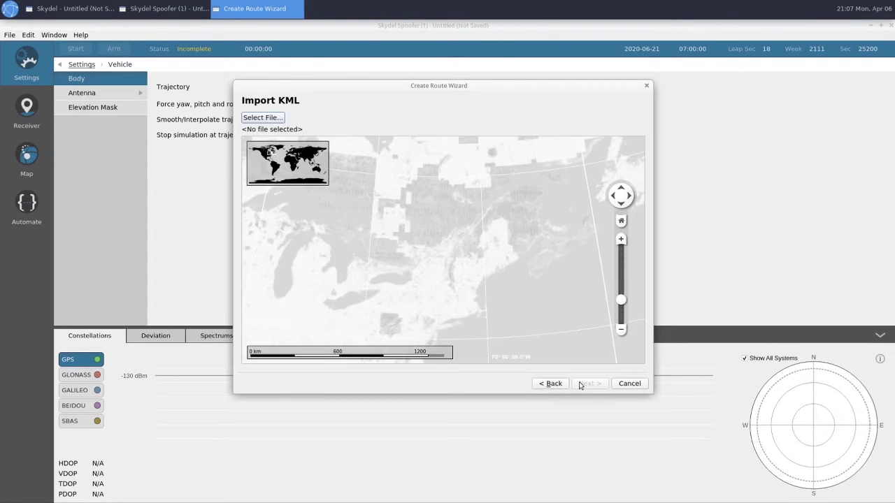
{"action": "left_click", "coordinate": [263, 117]}
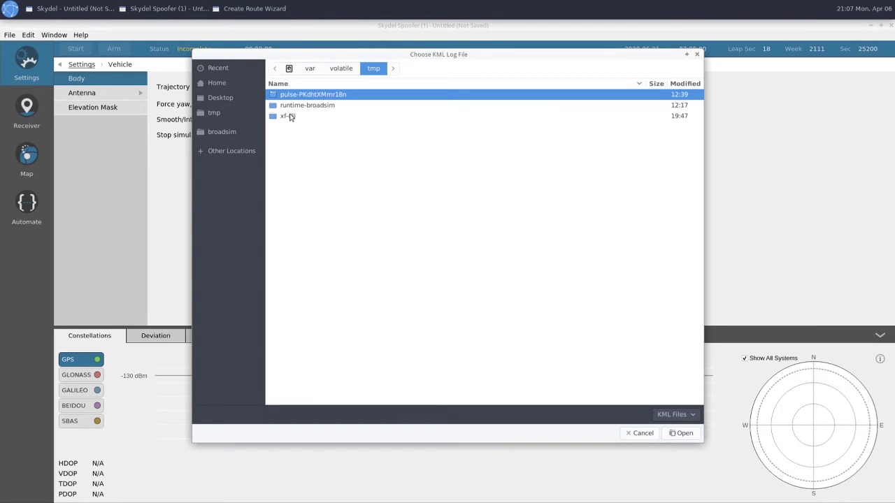
{"action": "left_click", "coordinate": [209, 133]}
{"action": "double_click", "coordinate": [291, 105]}
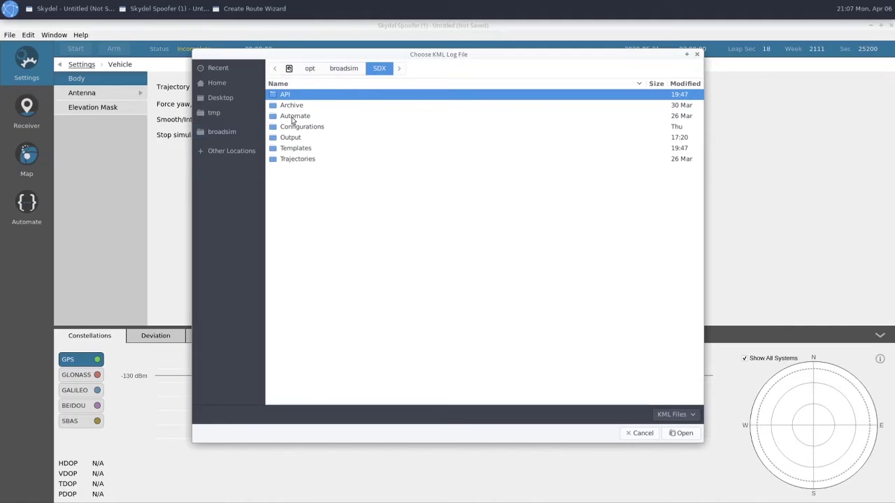
{"action": "left_click", "coordinate": [289, 161]}
{"action": "double_click", "coordinate": [289, 161]}
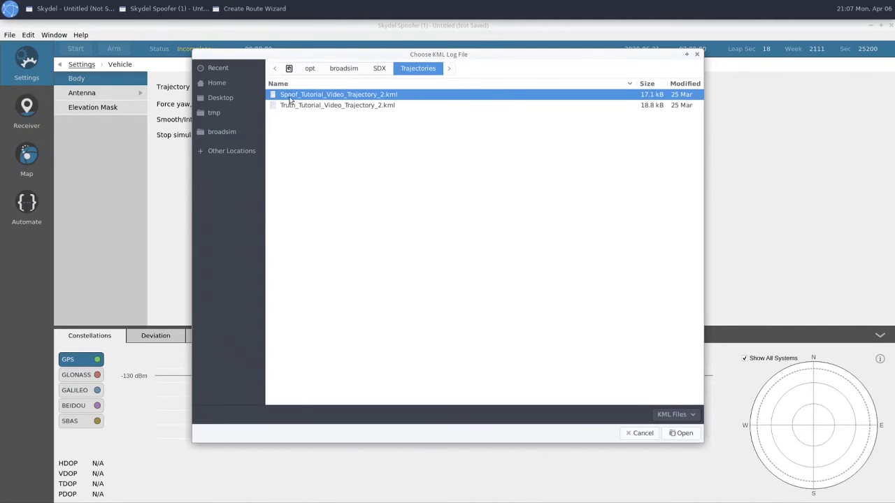
{"action": "left_click", "coordinate": [682, 434]}
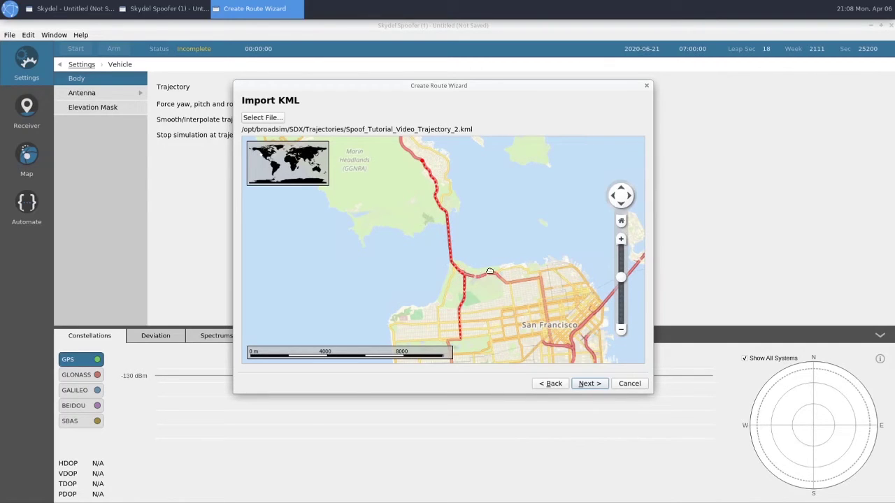
Set the spoof route's vehicle speed to 80 km/h and finish the route.
{"action": "left_click", "coordinate": [587, 384]}
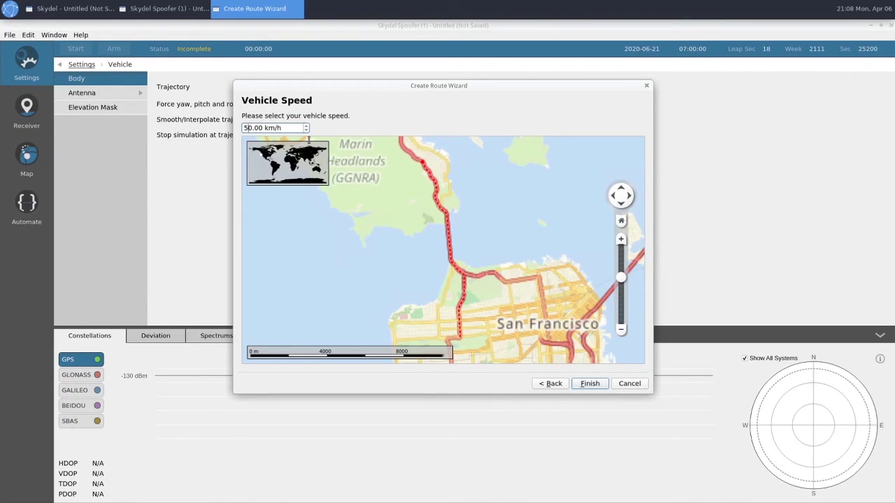
{"action": "key", "text": "BackSpace"}
{"action": "type", "text": "8"}
{"action": "left_click", "coordinate": [590, 384]}
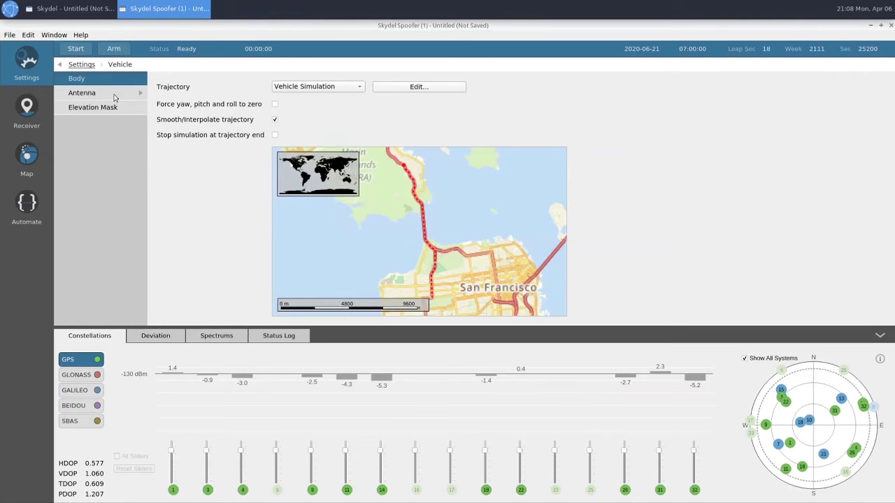
{"action": "left_click", "coordinate": [81, 64]}
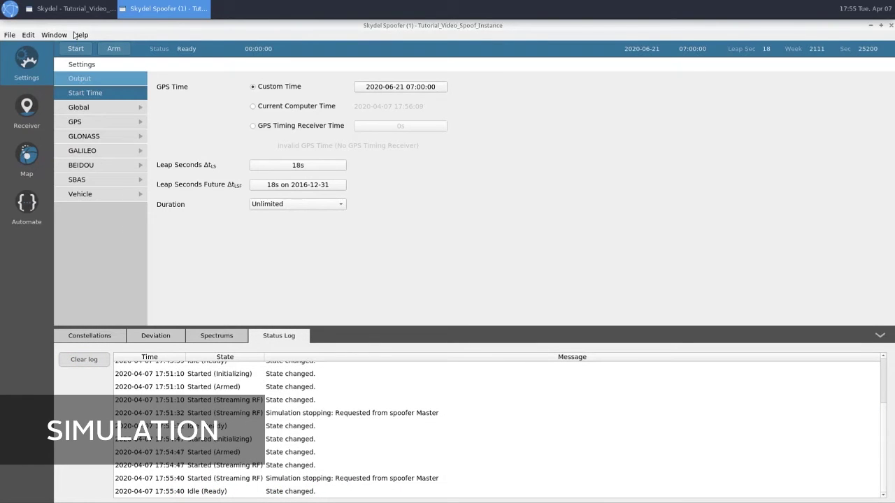
Connect the truth instance's receiver on ttyACM0 at 115200 baud, then show the scenario map.
{"action": "left_click", "coordinate": [70, 9]}
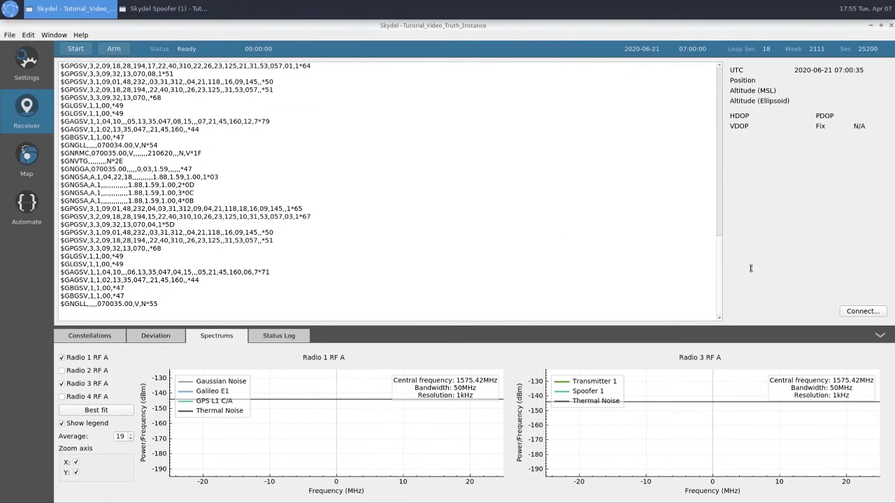
{"action": "left_click", "coordinate": [861, 312]}
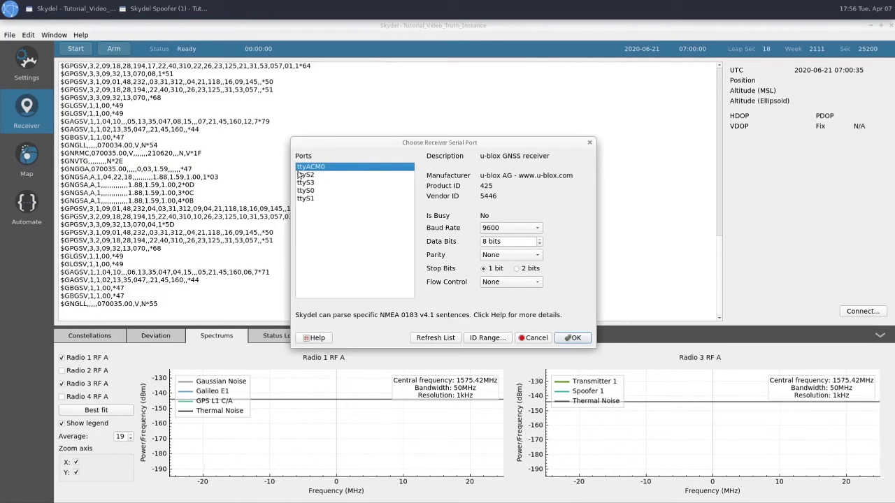
{"action": "left_click", "coordinate": [516, 236]}
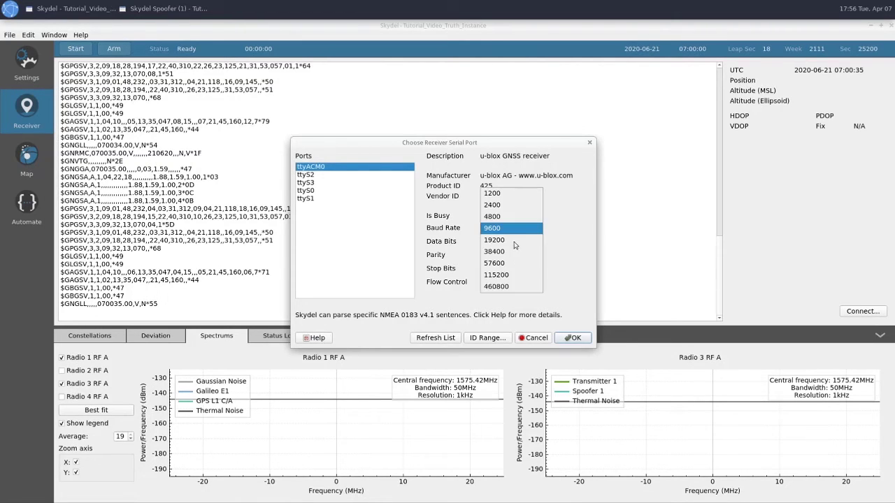
{"action": "left_click", "coordinate": [499, 276]}
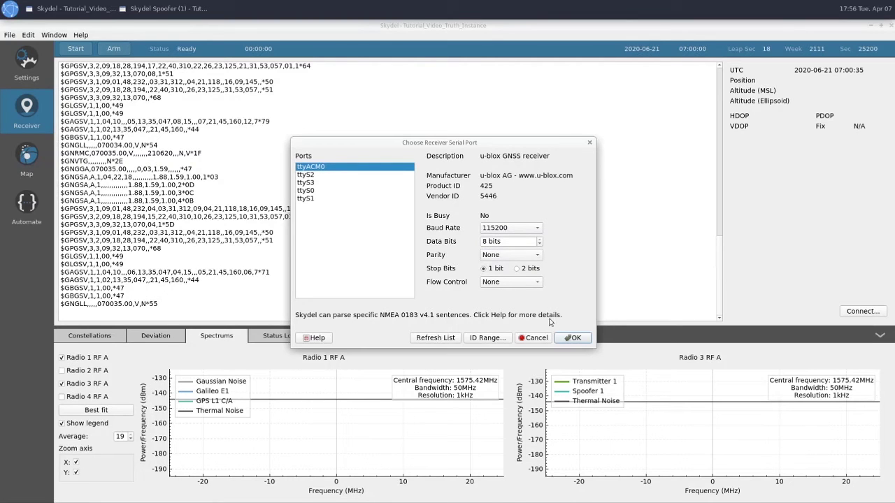
{"action": "left_click", "coordinate": [570, 337]}
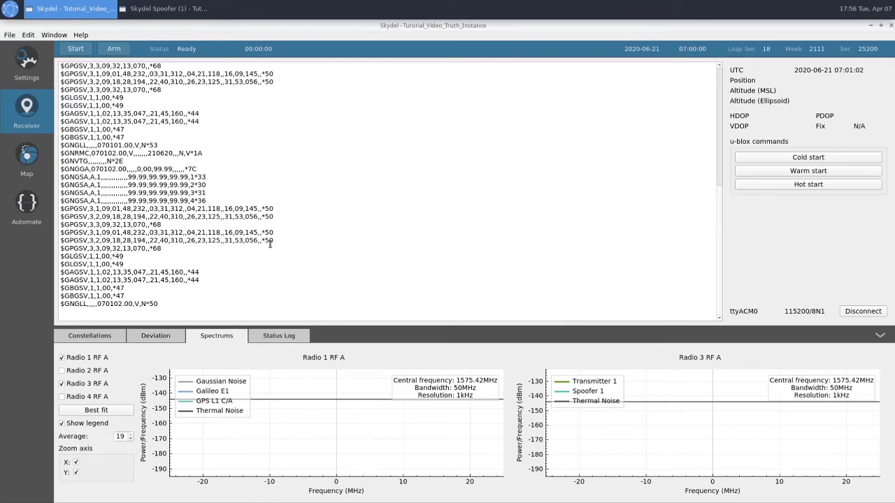
{"action": "left_click", "coordinate": [28, 157]}
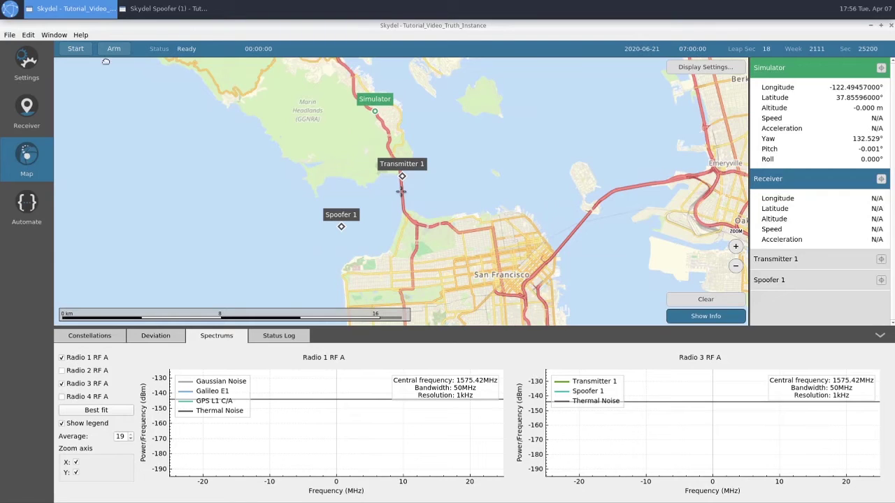
Start the truth simulation, glance at Skydel Spoofer (1)'s status, and return to the truth map.
{"action": "left_click", "coordinate": [80, 53]}
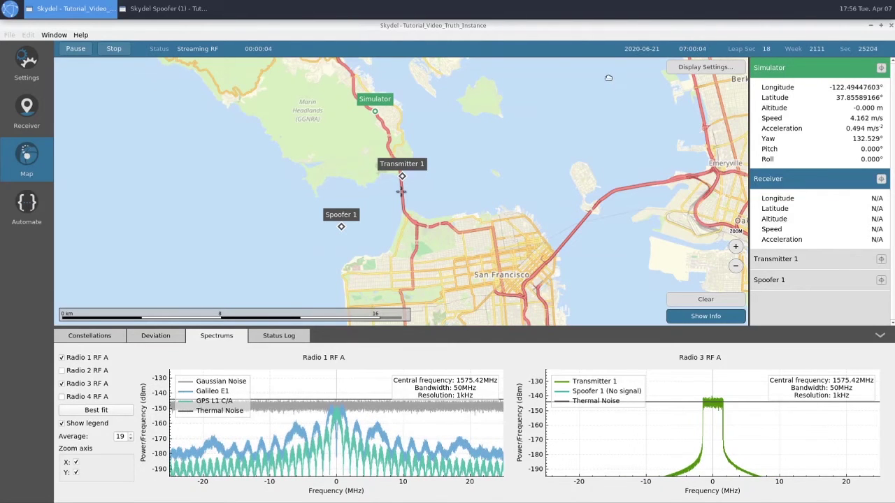
{"action": "left_click", "coordinate": [172, 8]}
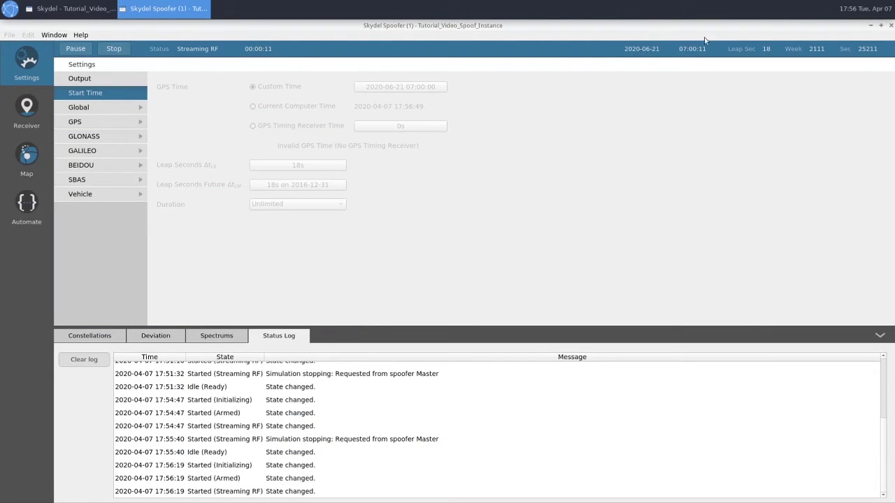
{"action": "left_click", "coordinate": [81, 9]}
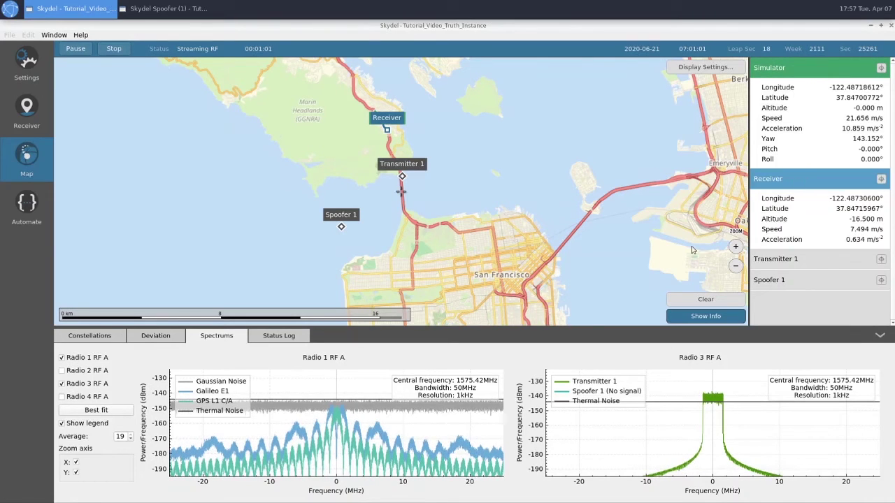
Expand Transmitter 1 and Spoofer 1 details and break down Transmitter 1's Reference Power (Rx).
{"action": "left_click", "coordinate": [793, 258]}
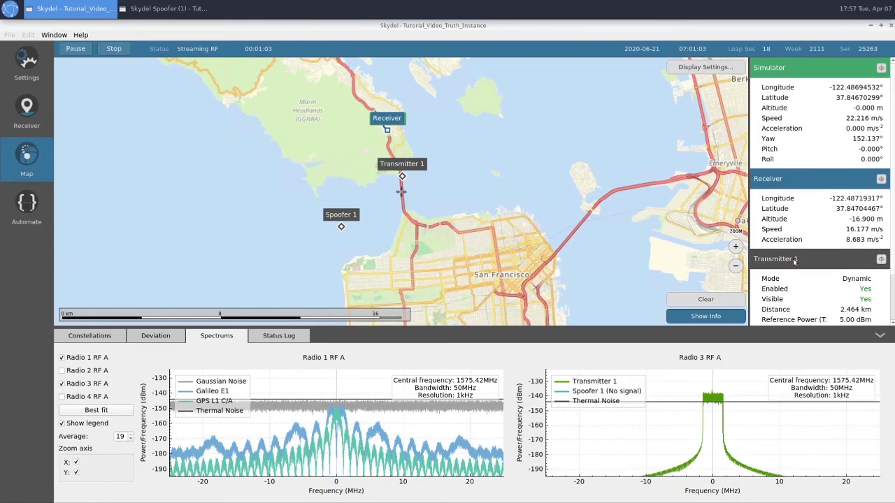
{"action": "scroll", "coordinate": [792, 265], "scroll_direction": "down", "scroll_amount": 2}
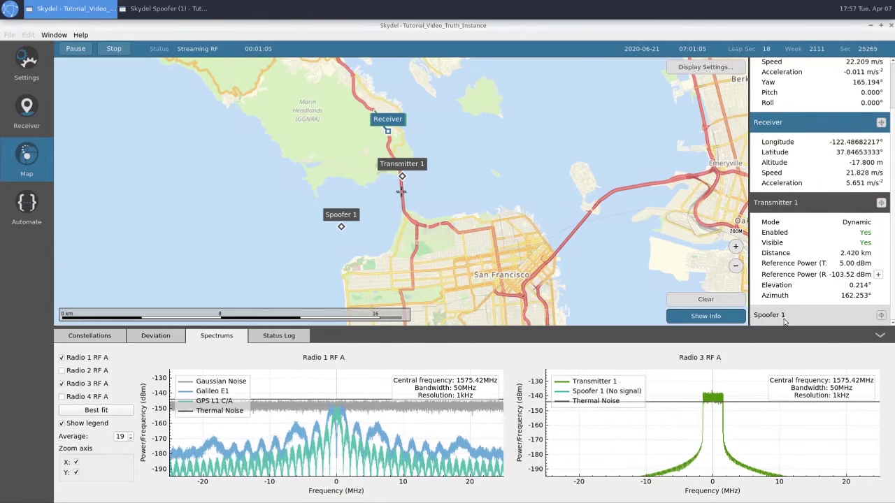
{"action": "left_click", "coordinate": [790, 315]}
{"action": "scroll", "coordinate": [797, 266], "scroll_direction": "down", "scroll_amount": 3}
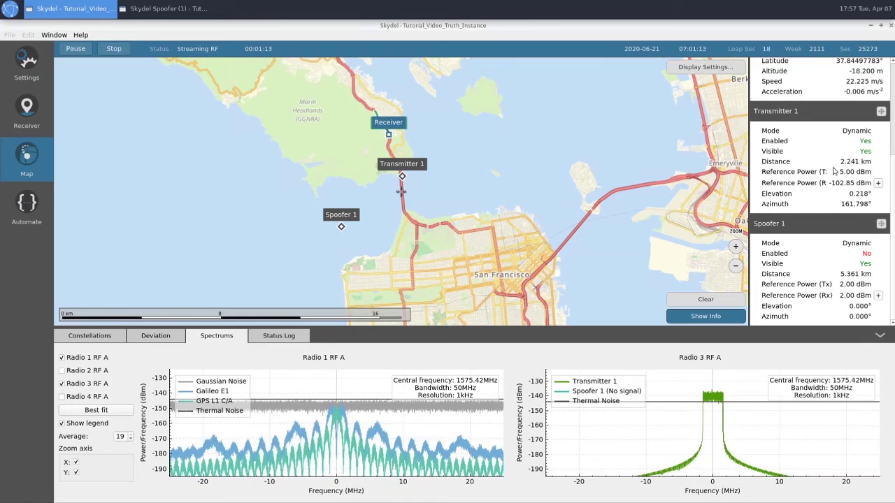
{"action": "left_click", "coordinate": [879, 183]}
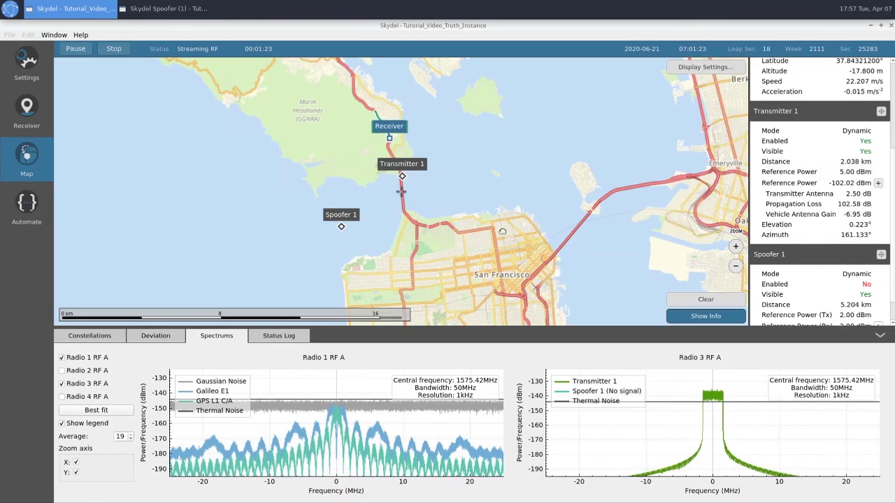
Show GPS constellation levels with receiver signals, briefly checking Galileo, and zoom the map in.
{"action": "left_click", "coordinate": [90, 340]}
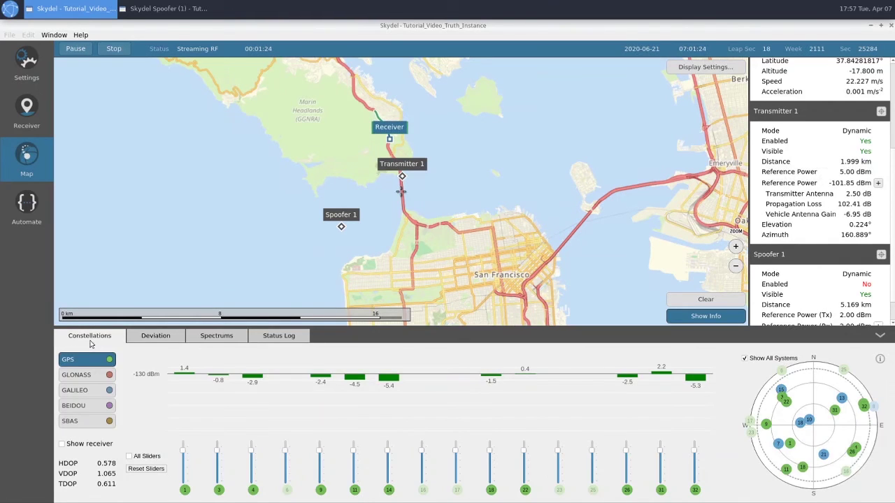
{"action": "left_click", "coordinate": [62, 445]}
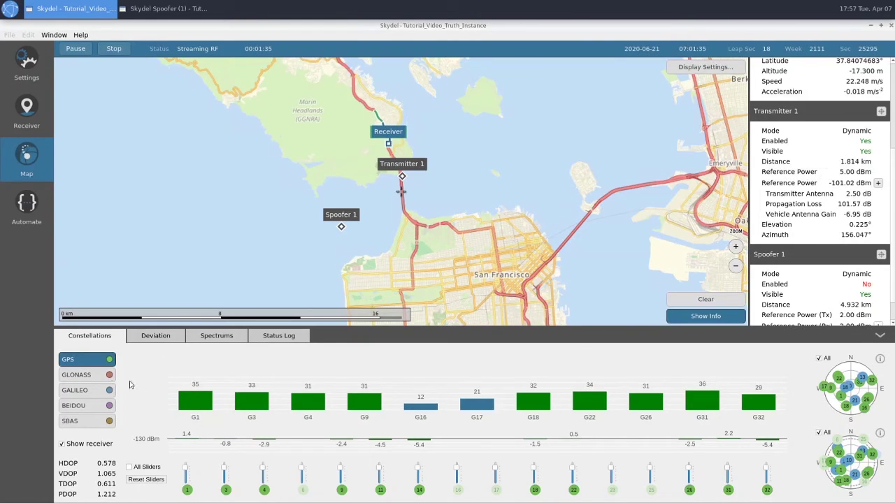
{"action": "left_click", "coordinate": [78, 394]}
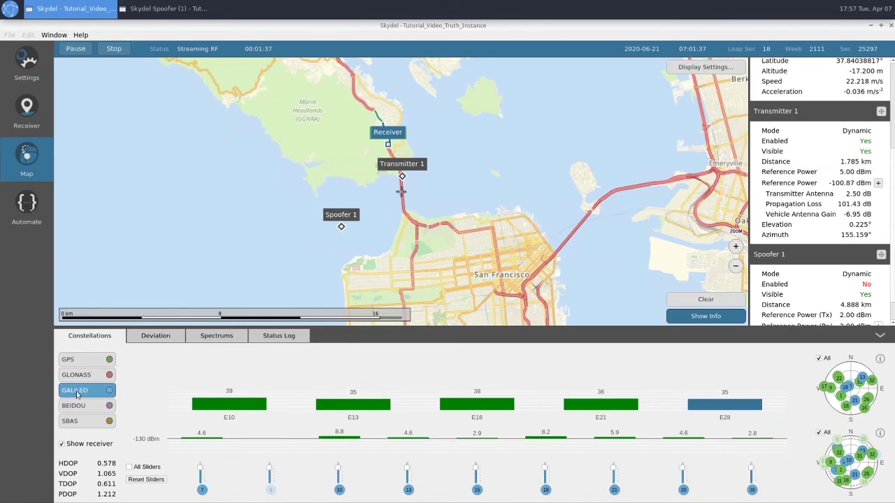
{"action": "left_click", "coordinate": [83, 360]}
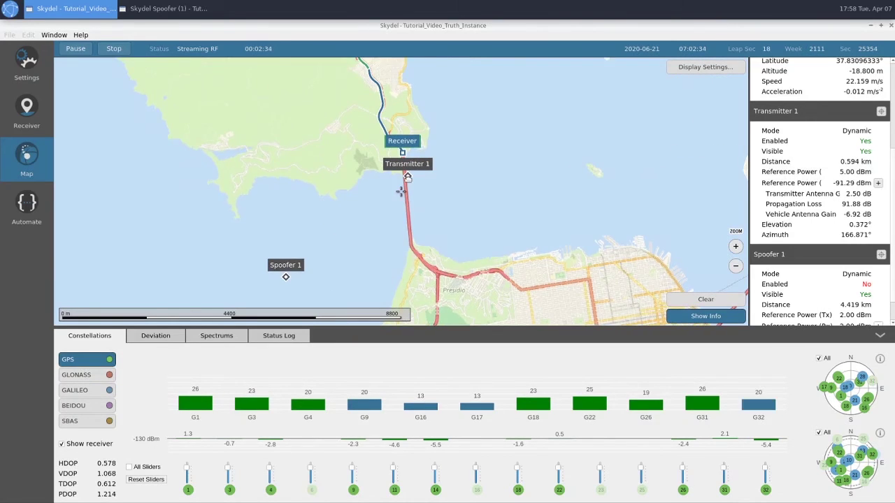
{"action": "scroll", "coordinate": [401, 190], "scroll_direction": "up", "scroll_amount": 2}
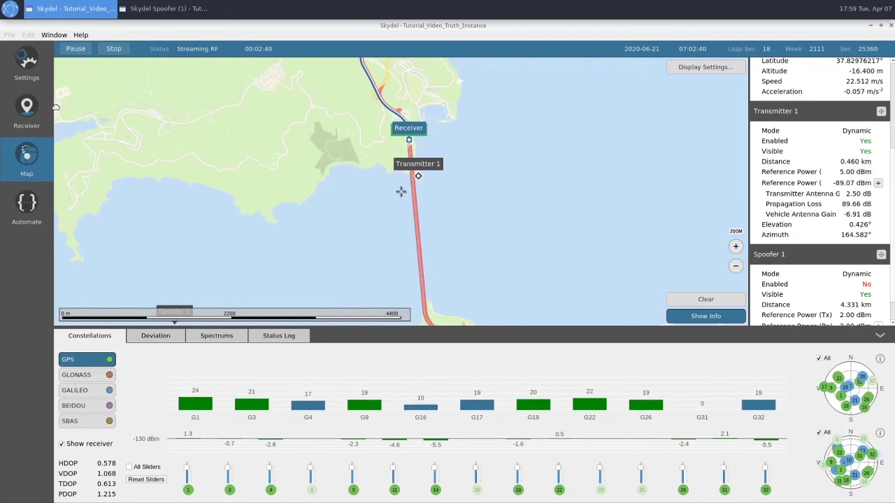
Tick Enabled for Spoofer 1 under Settings > Spoofers and go back to the map.
{"action": "left_click", "coordinate": [27, 70]}
{"action": "left_click", "coordinate": [90, 226]}
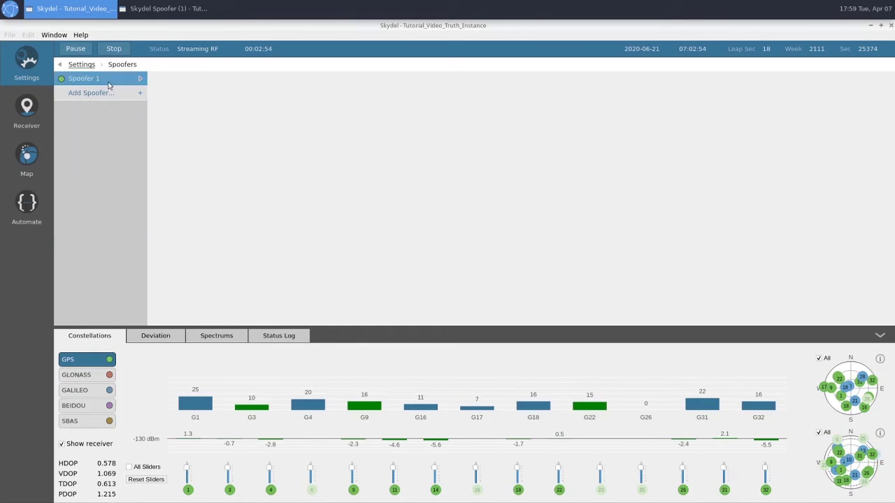
{"action": "left_click", "coordinate": [108, 83]}
{"action": "left_click", "coordinate": [109, 85]}
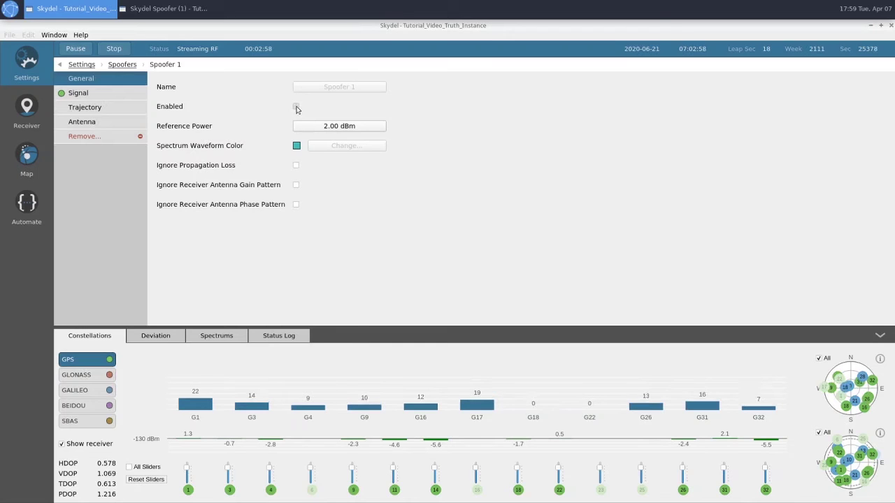
{"action": "left_click", "coordinate": [27, 157]}
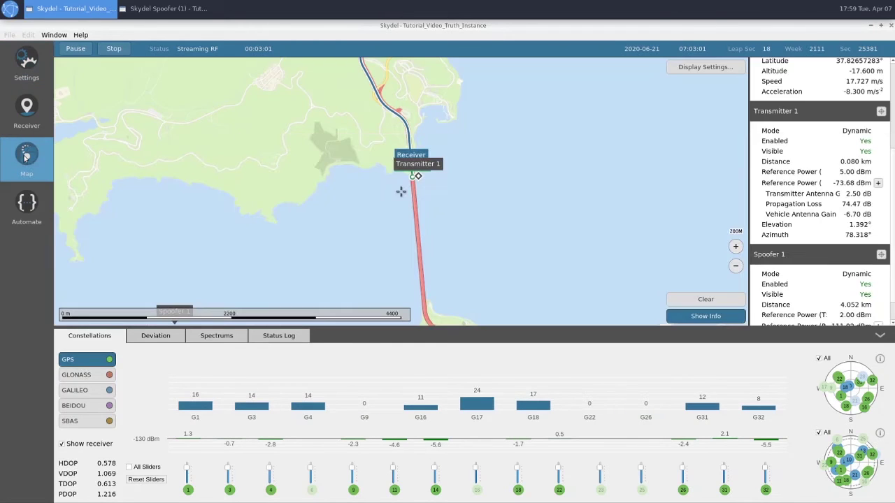
Check Spoofer 1's signal in the Spectrums view, zoom the map out, then return to Constellations.
{"action": "left_click", "coordinate": [219, 337]}
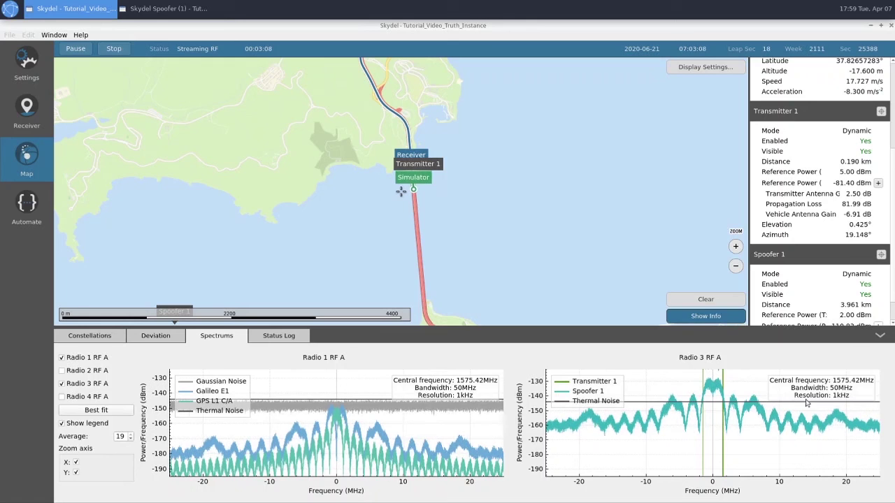
{"action": "scroll", "coordinate": [476, 276], "scroll_direction": "down", "scroll_amount": 1}
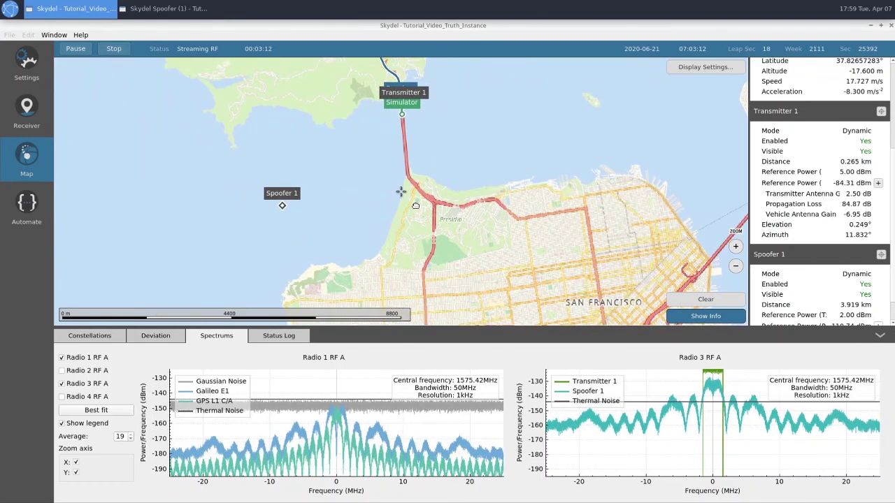
{"action": "scroll", "coordinate": [821, 287], "scroll_direction": "down", "scroll_amount": 1}
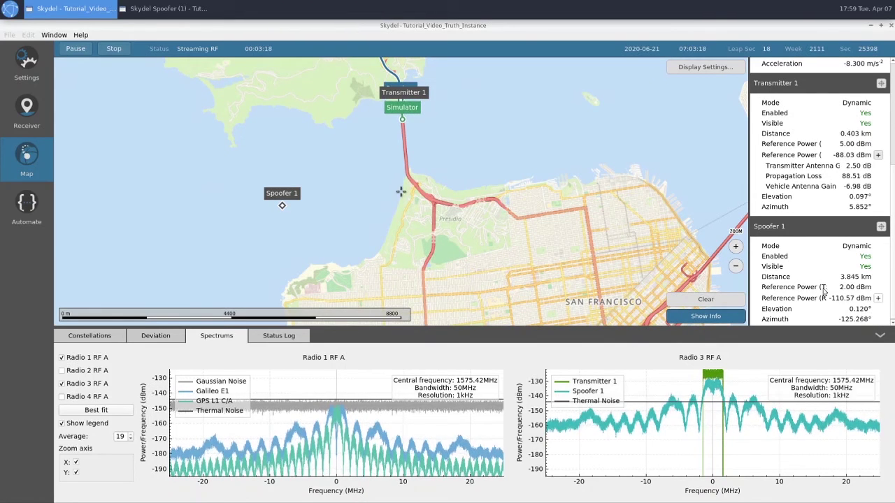
{"action": "left_click", "coordinate": [90, 336]}
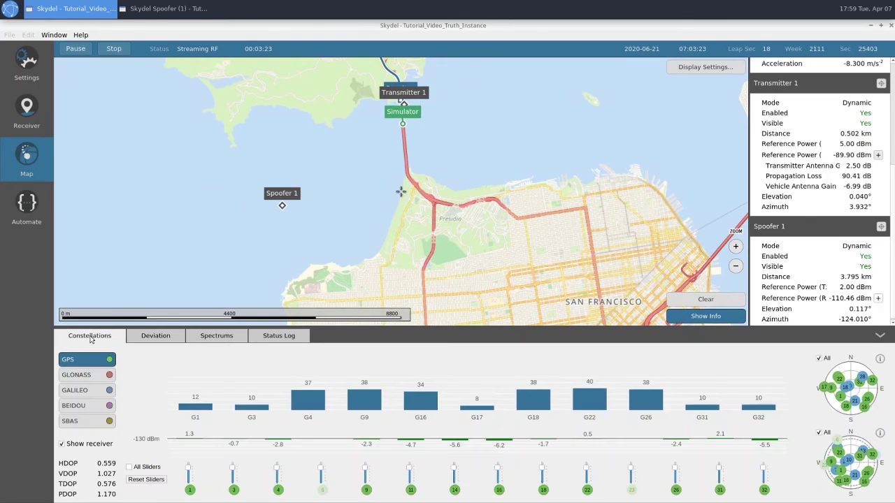
{"action": "left_click", "coordinate": [156, 337]}
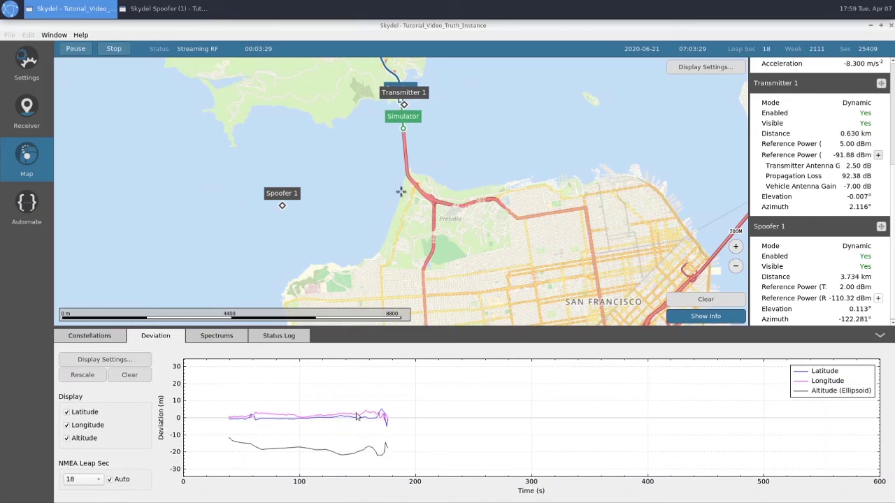
{"action": "scroll", "coordinate": [389, 420], "scroll_direction": "up", "scroll_amount": 3}
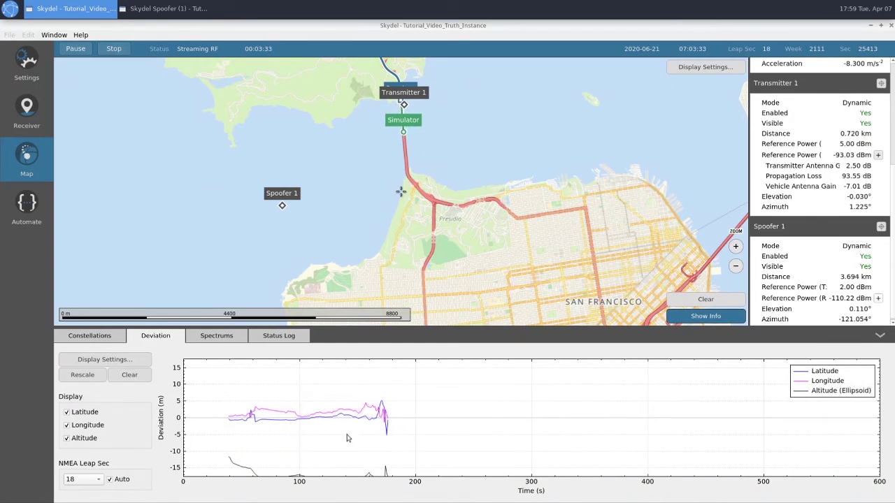
{"action": "scroll", "coordinate": [359, 433], "scroll_direction": "down", "scroll_amount": 1}
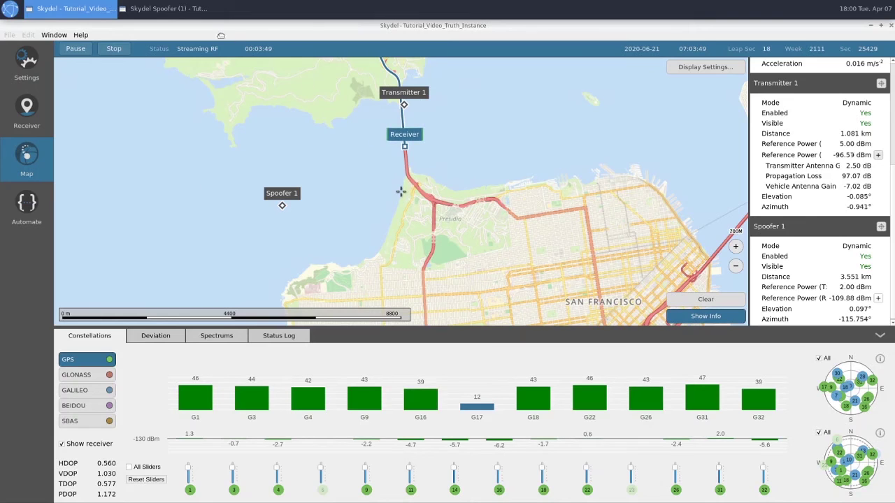
{"action": "left_click", "coordinate": [170, 10]}
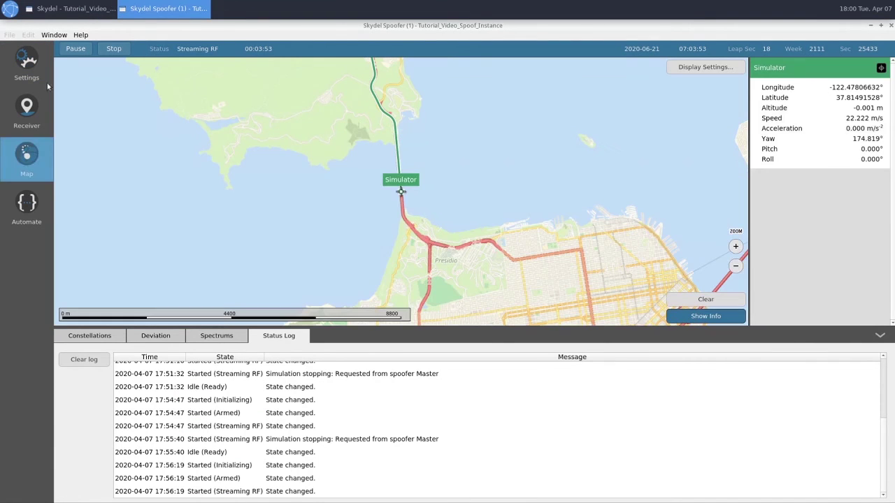
{"action": "left_click", "coordinate": [69, 8]}
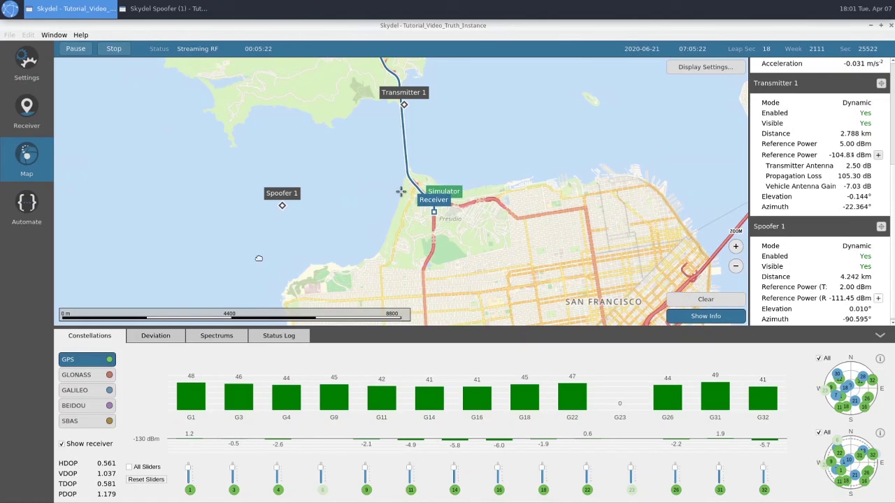
Review the receiver position Deviation plot, then go back to the GPS constellation levels.
{"action": "left_click", "coordinate": [174, 341]}
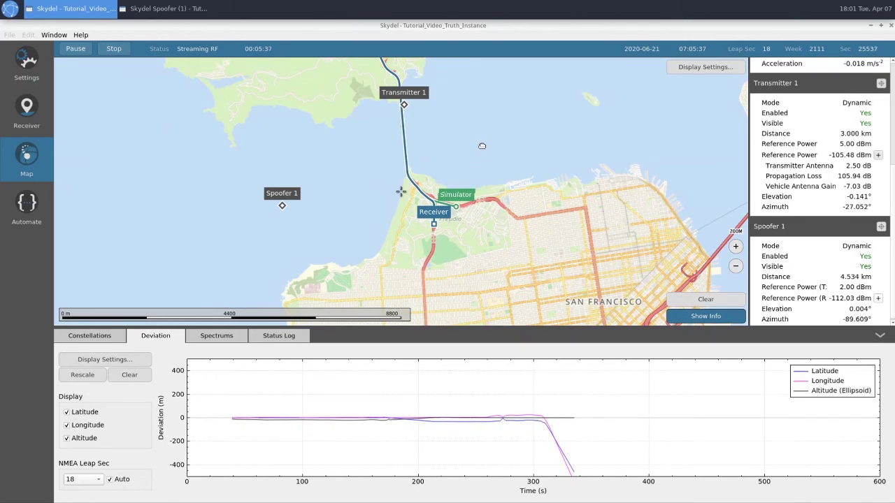
{"action": "left_click", "coordinate": [90, 336]}
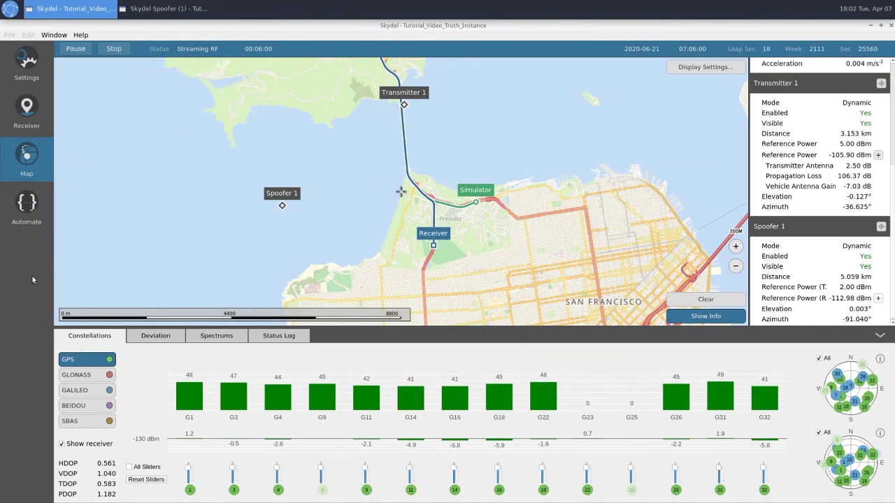